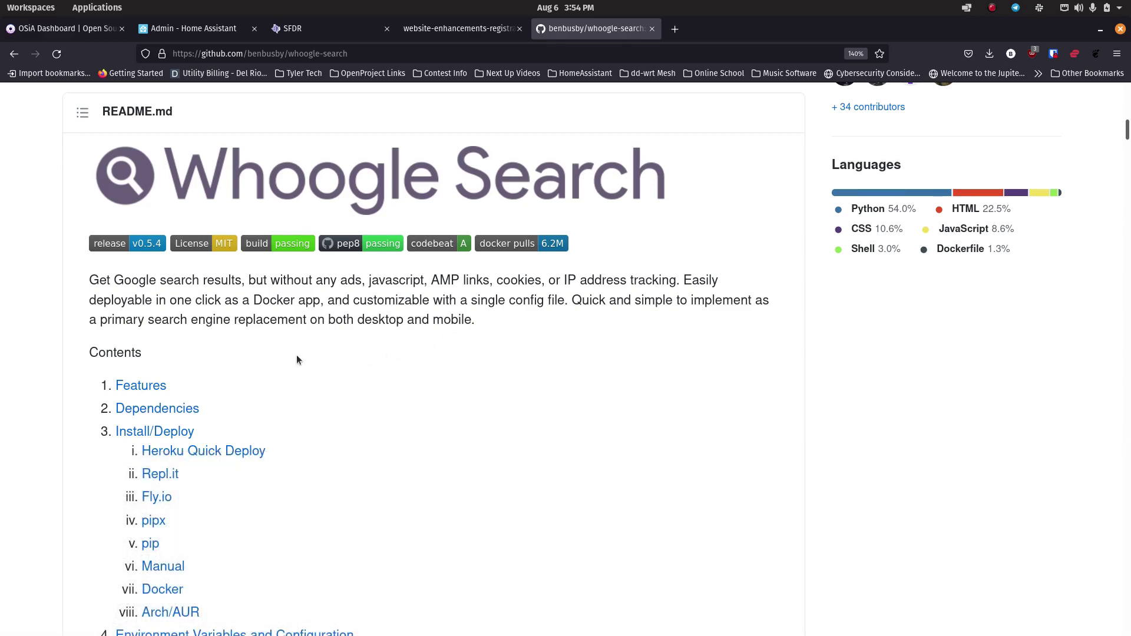
Scroll the whoogle-search README past the hosting options down to the Docker CLI docker run command.
{"action": "scroll", "coordinate": [297, 359], "scroll_direction": "down", "scroll_amount": 1}
{"action": "scroll", "coordinate": [297, 360], "scroll_direction": "up", "scroll_amount": 6}
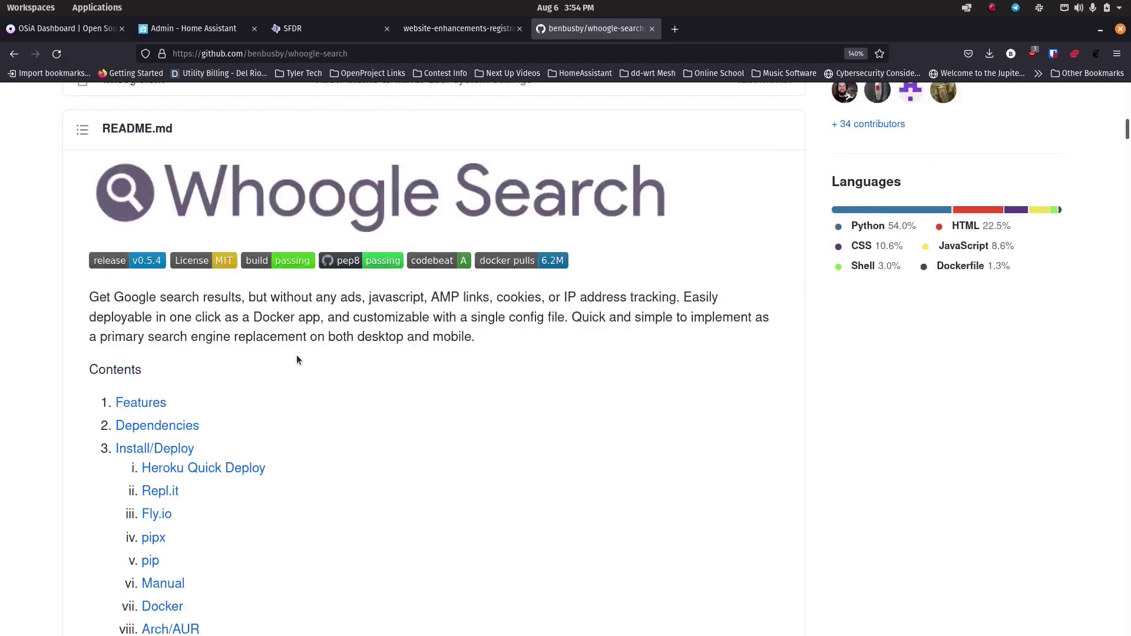
{"action": "scroll", "coordinate": [296, 358], "scroll_direction": "up", "scroll_amount": 10}
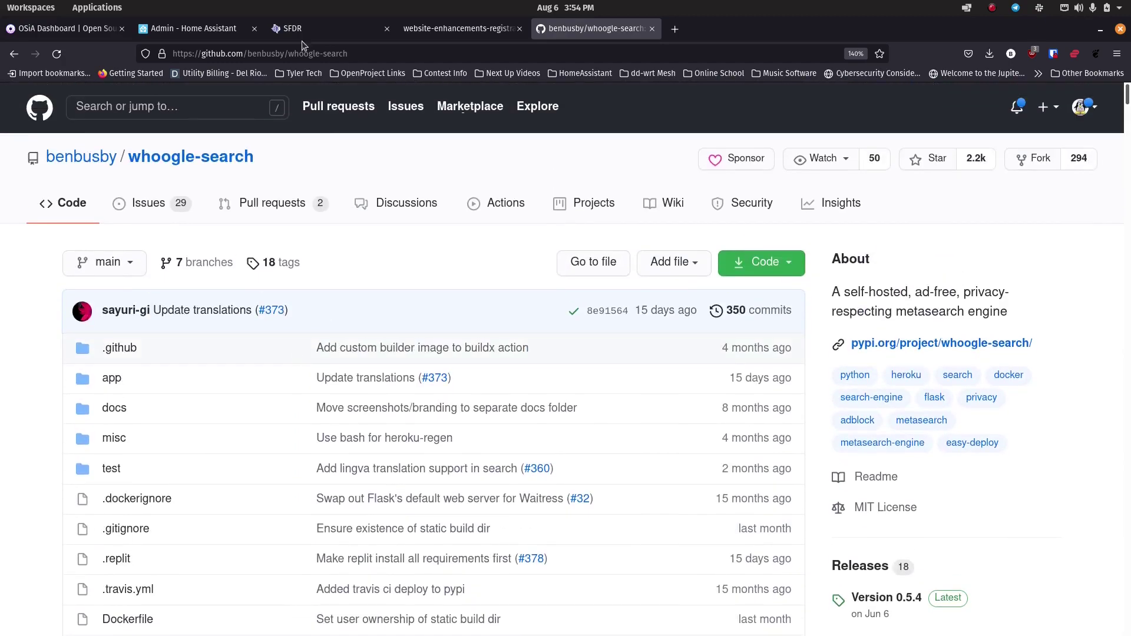
{"action": "scroll", "coordinate": [290, 272], "scroll_direction": "down", "scroll_amount": 10}
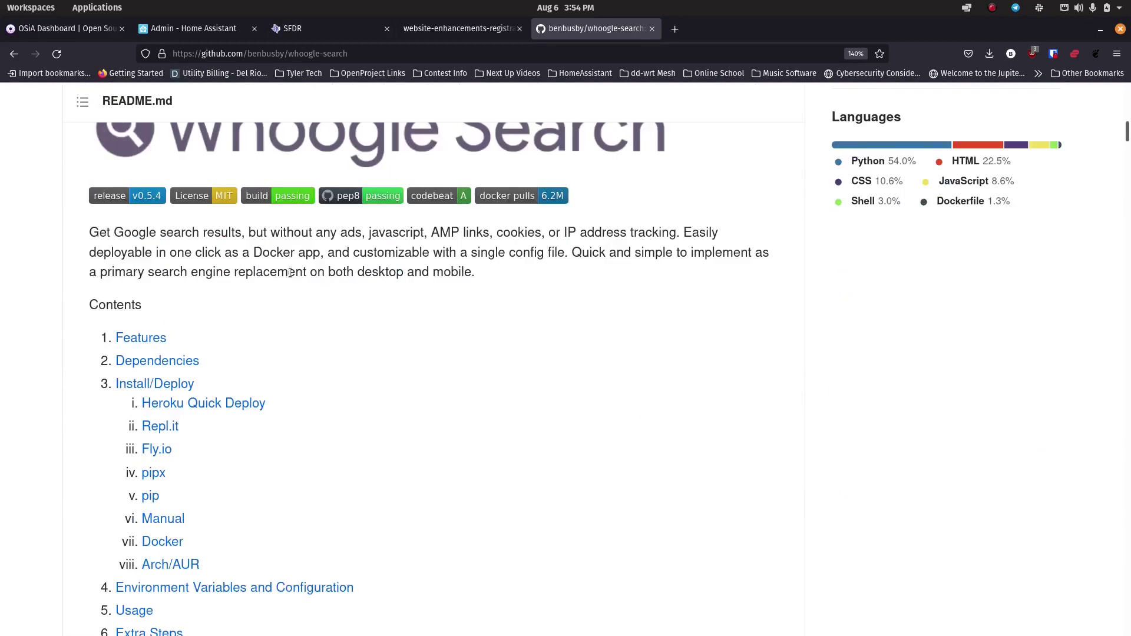
{"action": "scroll", "coordinate": [290, 272], "scroll_direction": "down", "scroll_amount": 4}
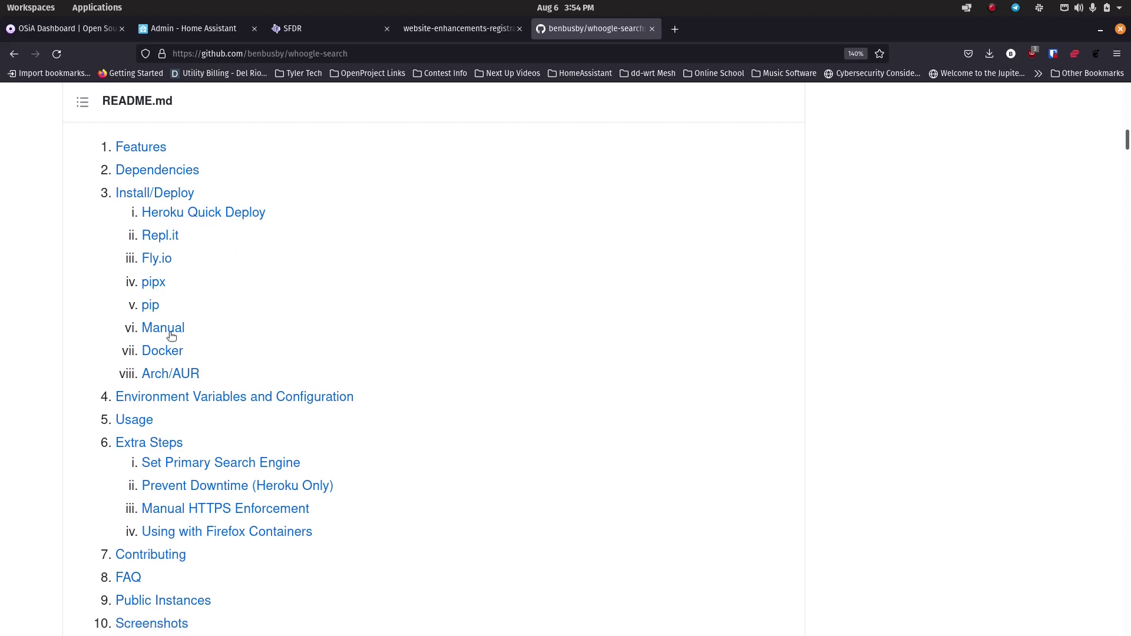
{"action": "scroll", "coordinate": [354, 404], "scroll_direction": "down", "scroll_amount": 3}
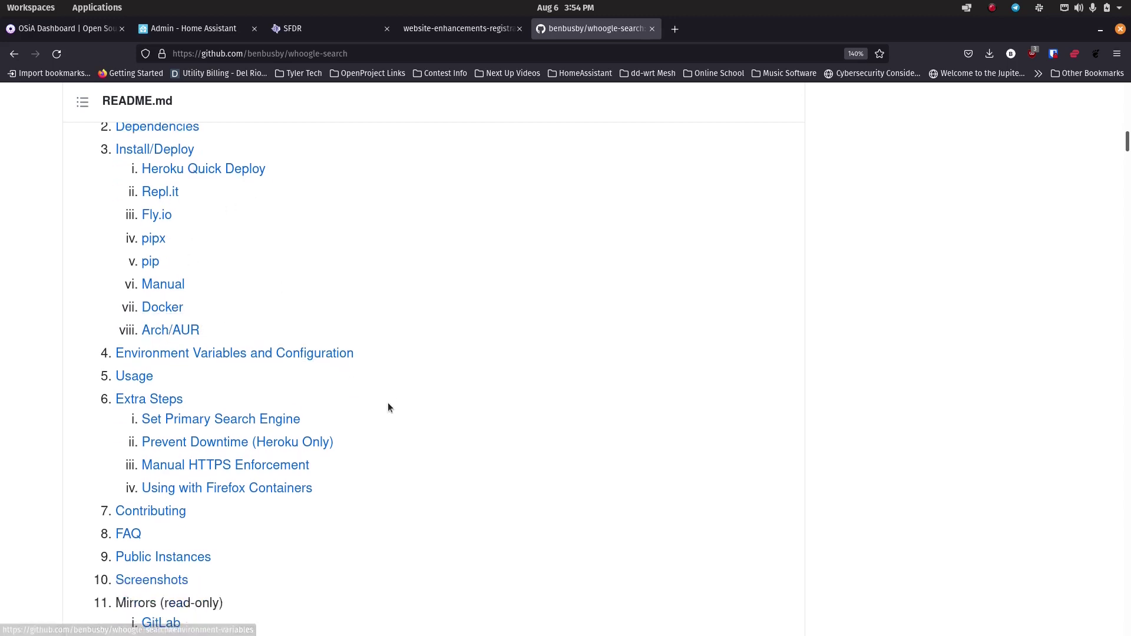
{"action": "scroll", "coordinate": [285, 460], "scroll_direction": "down", "scroll_amount": 5}
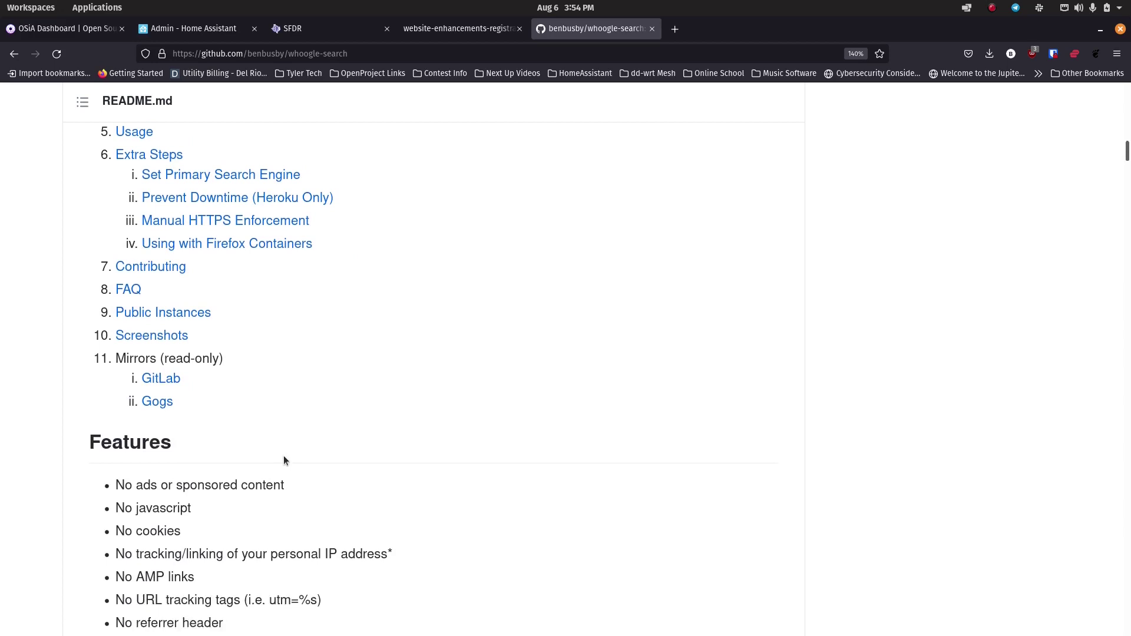
{"action": "scroll", "coordinate": [285, 460], "scroll_direction": "down", "scroll_amount": 6}
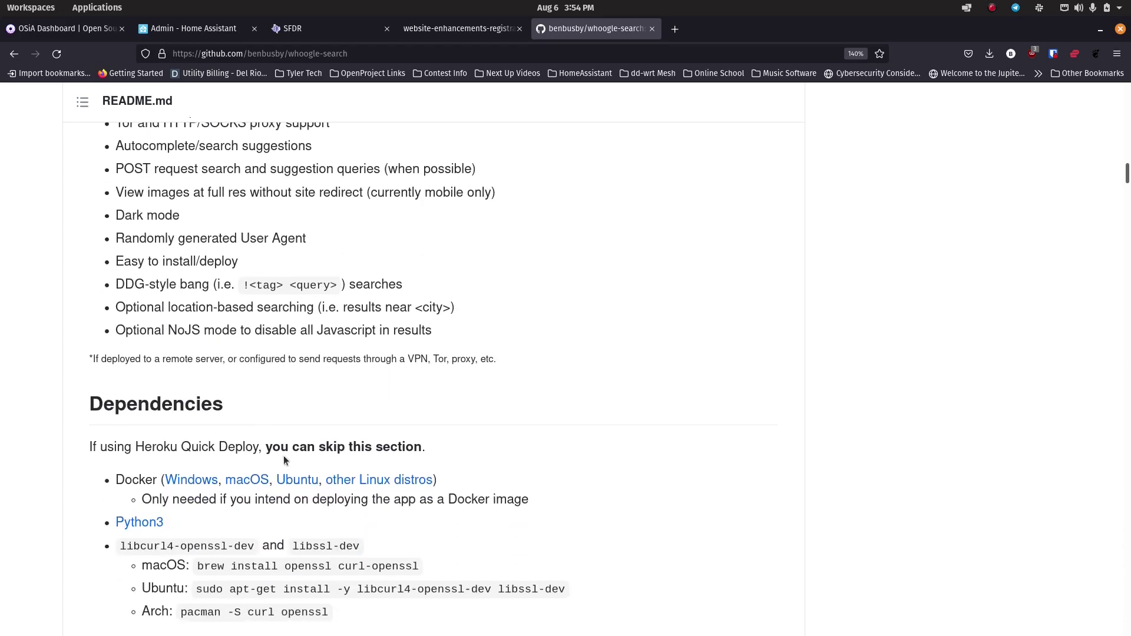
{"action": "scroll", "coordinate": [284, 460], "scroll_direction": "down", "scroll_amount": 7}
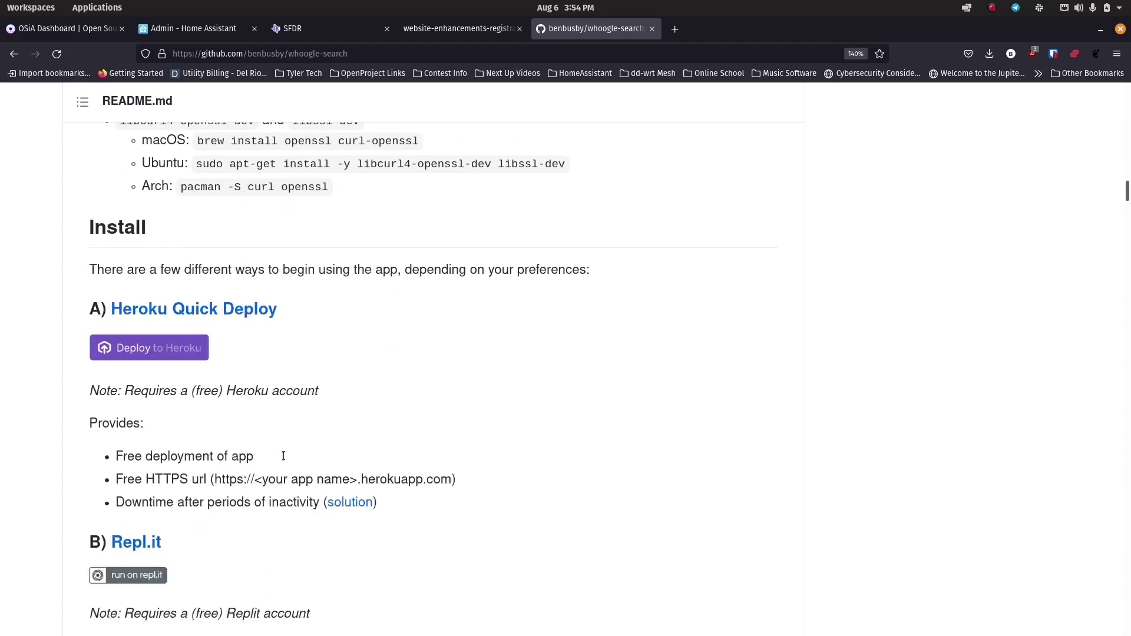
{"action": "scroll", "coordinate": [284, 461], "scroll_direction": "down", "scroll_amount": 5}
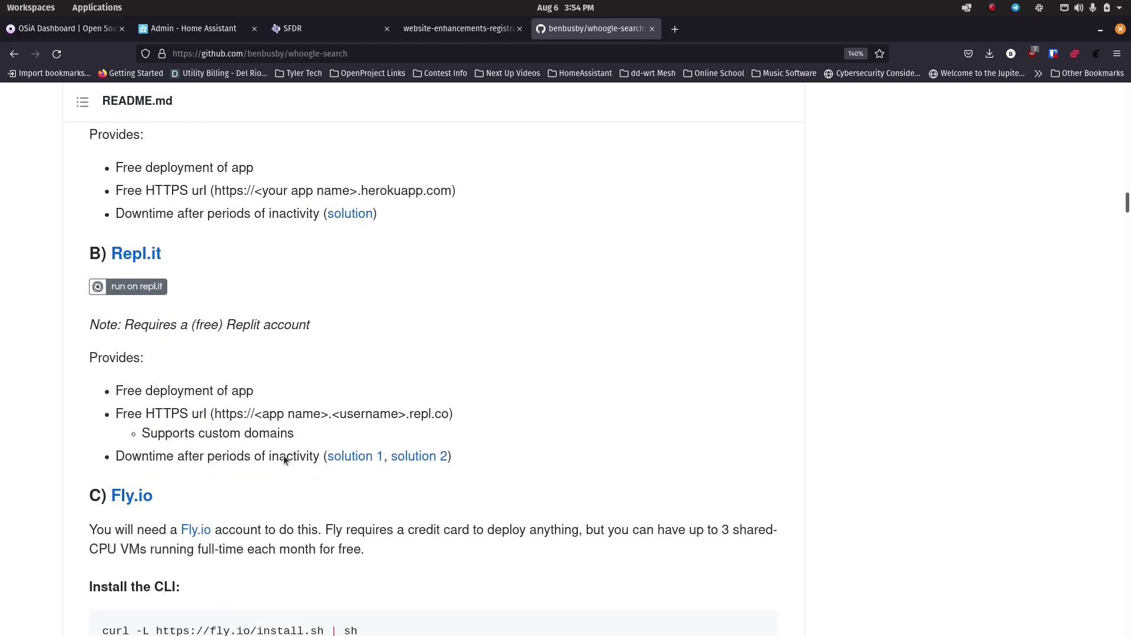
{"action": "scroll", "coordinate": [284, 461], "scroll_direction": "down", "scroll_amount": 3}
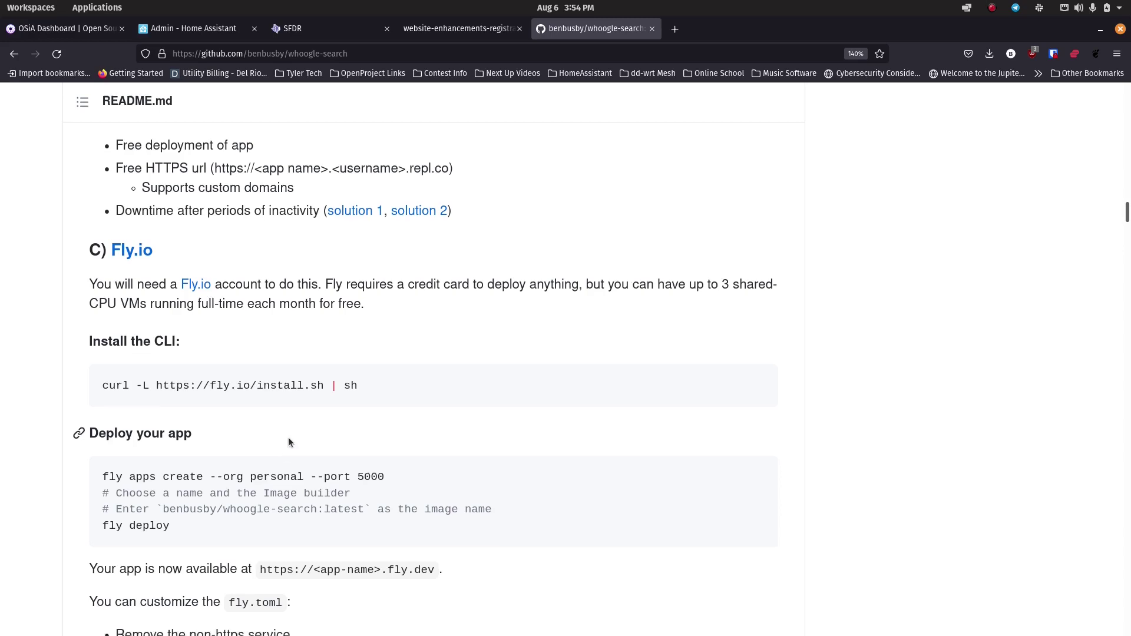
{"action": "scroll", "coordinate": [288, 443], "scroll_direction": "down", "scroll_amount": 5}
{"action": "scroll", "coordinate": [288, 442], "scroll_direction": "down", "scroll_amount": 1}
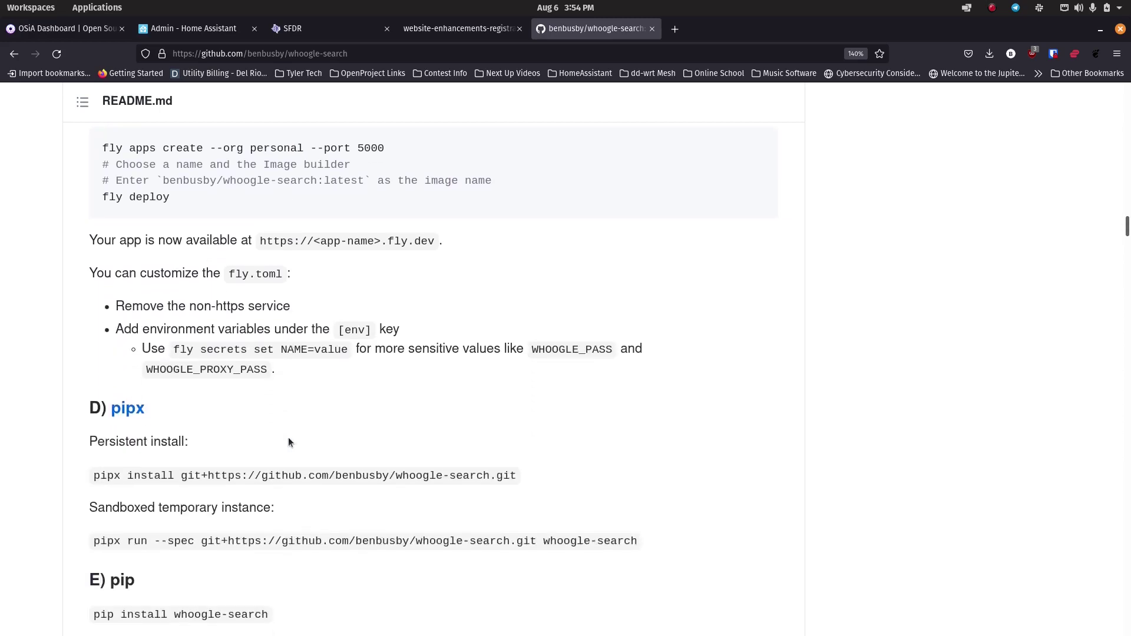
{"action": "scroll", "coordinate": [288, 438], "scroll_direction": "down", "scroll_amount": 20}
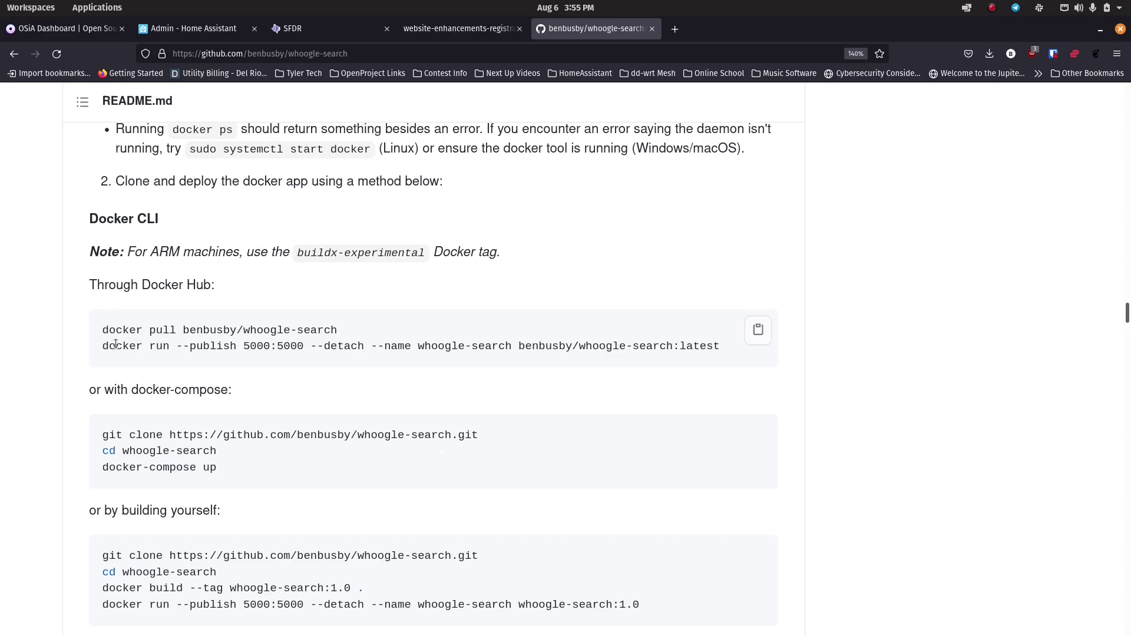
Select the docker run line in the Through Docker Hub code block.
{"action": "left_click_drag", "start_coordinate": [102, 348], "coordinate": [740, 354]}
{"action": "key", "text": "ctrl+c"}
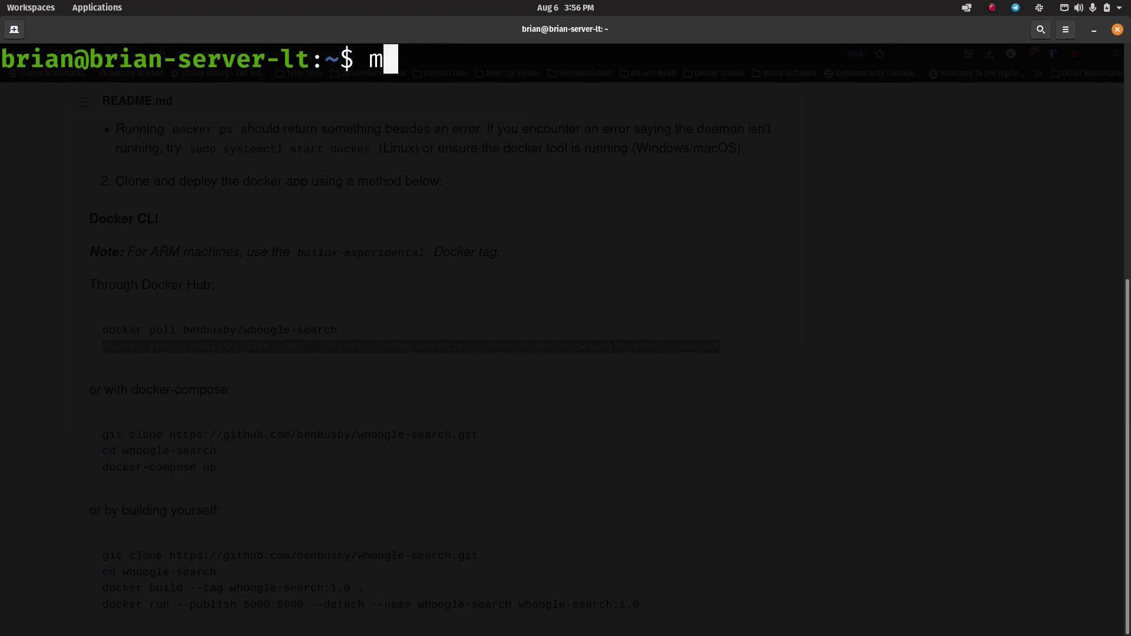
Create the whoogle_search folder, change into it, and start nano docker-run.txt.
{"action": "type", "text": "kdir whoogle"}
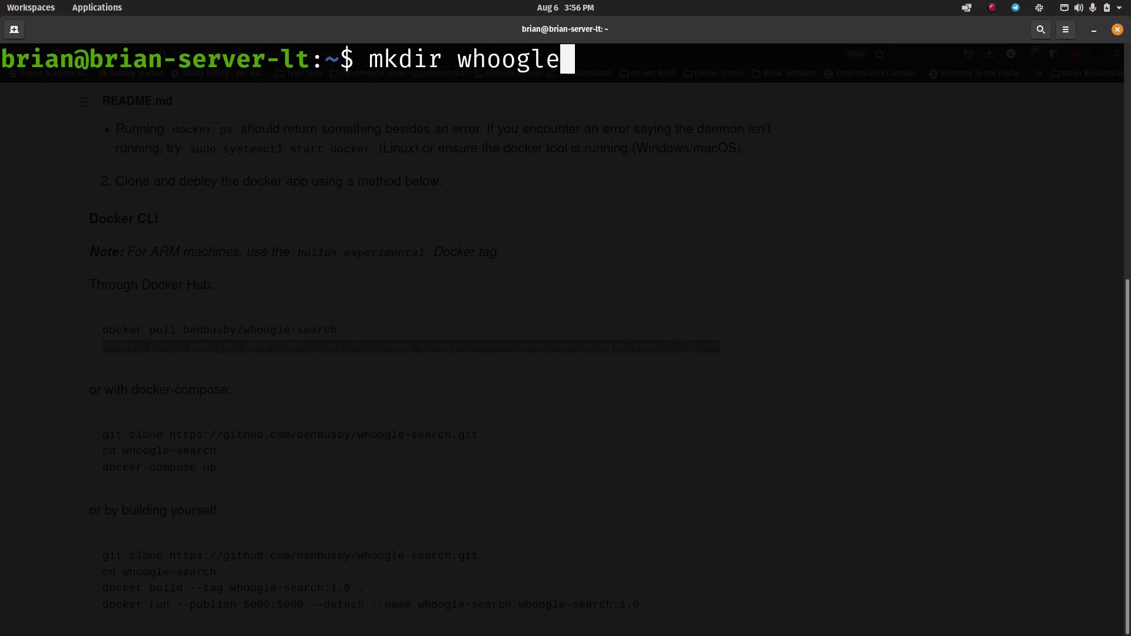
{"action": "type", "text": "_search"}
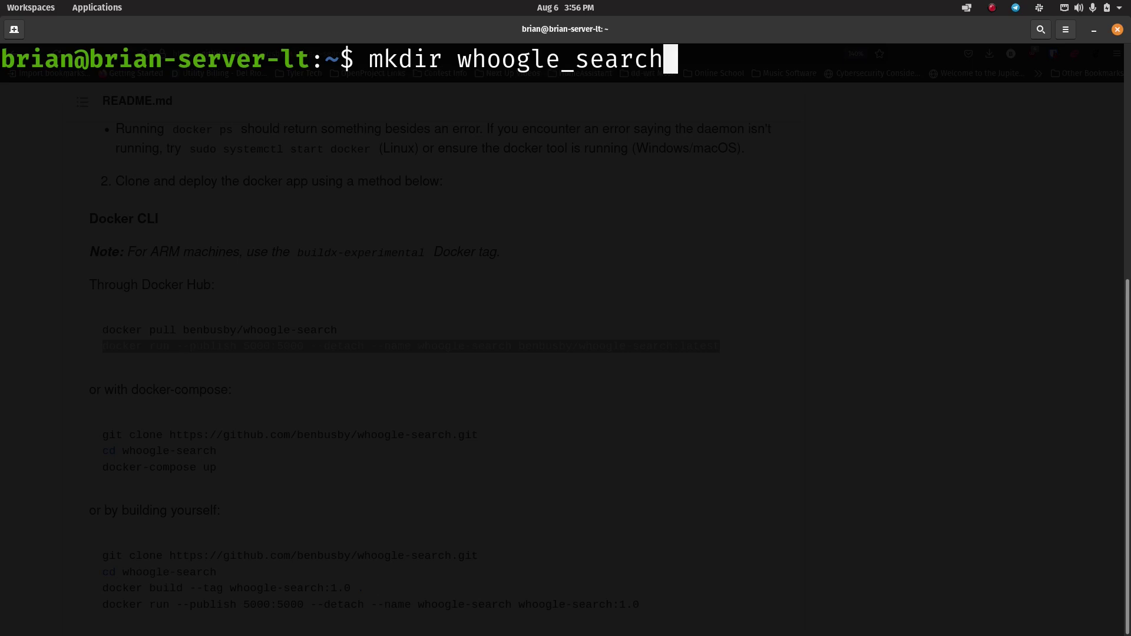
{"action": "key", "text": "Return"}
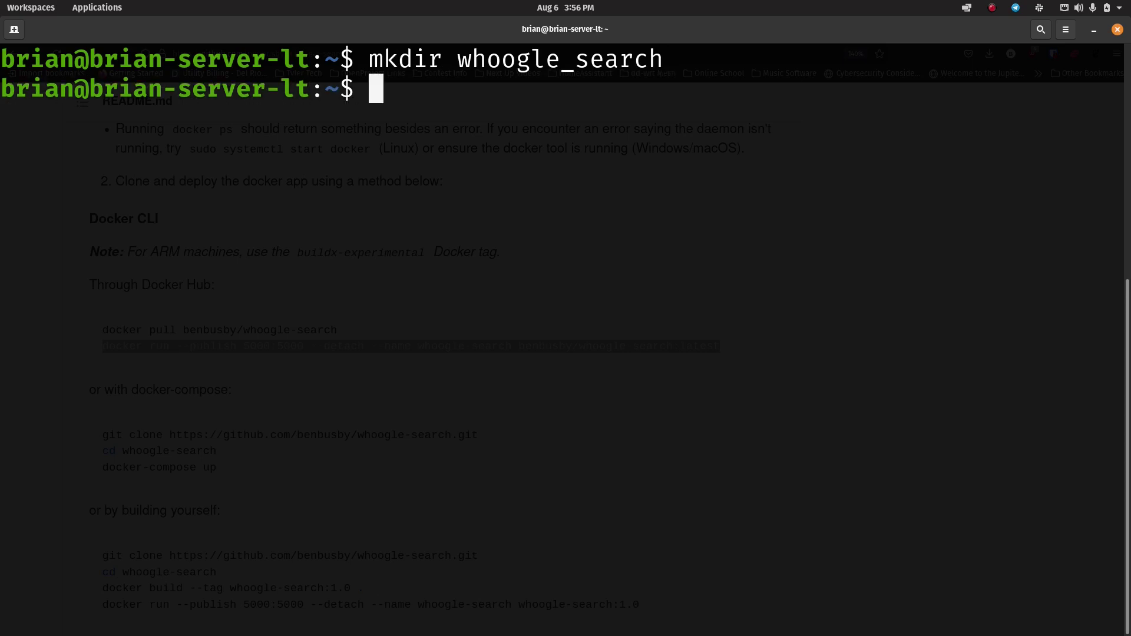
{"action": "type", "text": "nan"}
{"action": "key", "text": "BackSpace"}
{"action": "key", "text": "BackSpace"}
{"action": "key", "text": "BackSpace"}
{"action": "type", "text": "cd "}
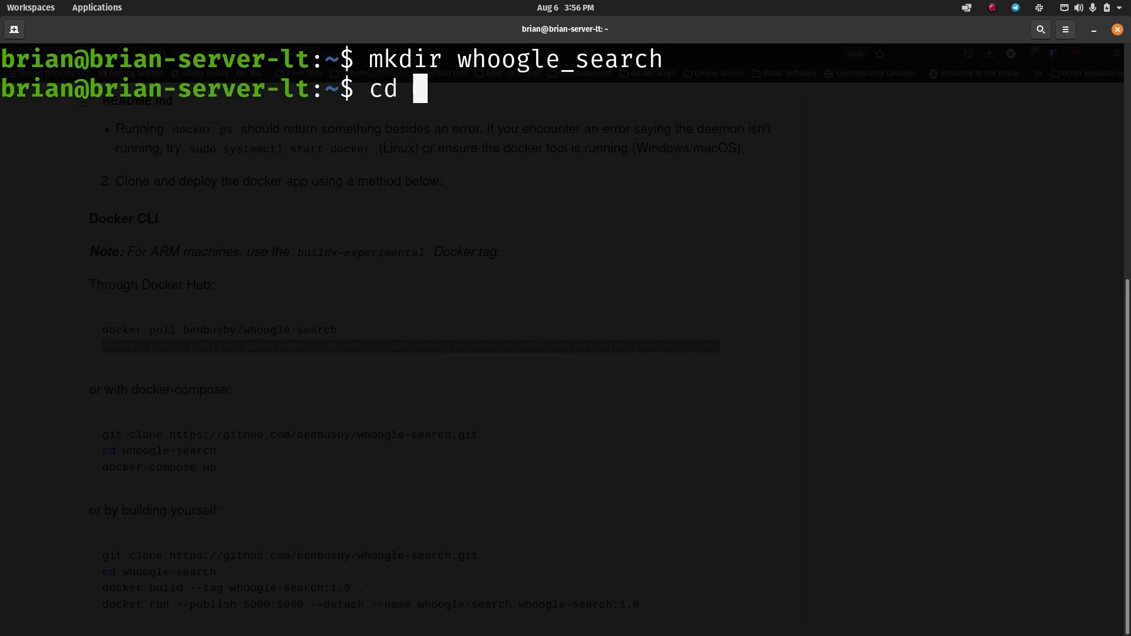
{"action": "type", "text": "who"}
{"action": "key", "text": "Tab"}
{"action": "key", "text": "Return"}
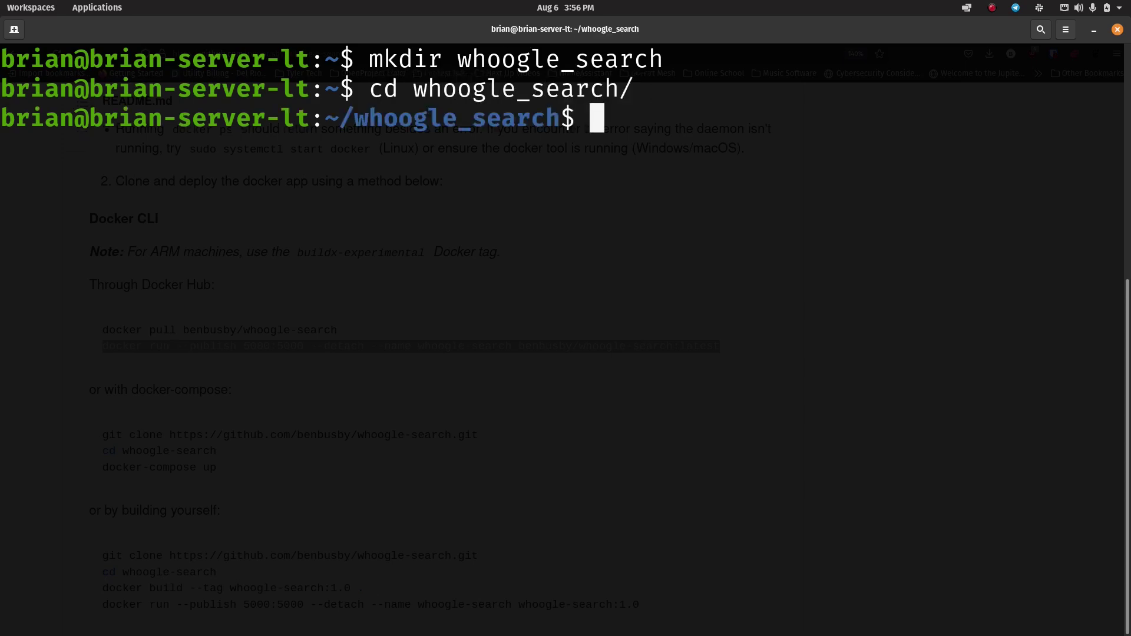
{"action": "type", "text": "nano "}
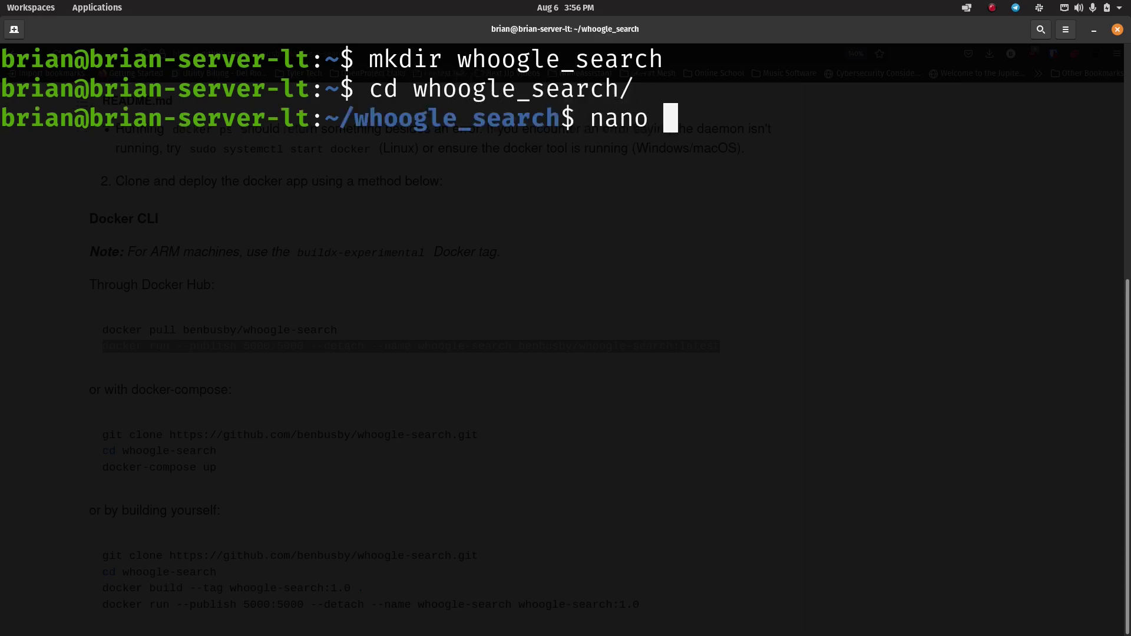
{"action": "type", "text": "docker-run"}
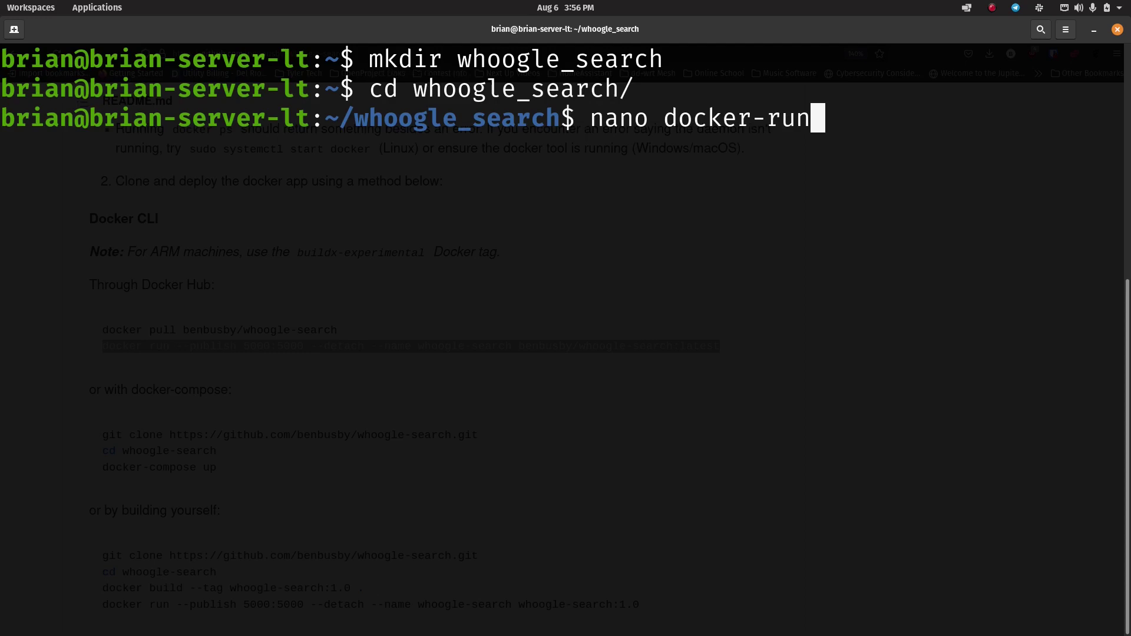
{"action": "type", "text": ".txt"}
Paste the docker run command into docker-run.txt and shorten --detach to -d.
{"action": "key", "text": "Return"}
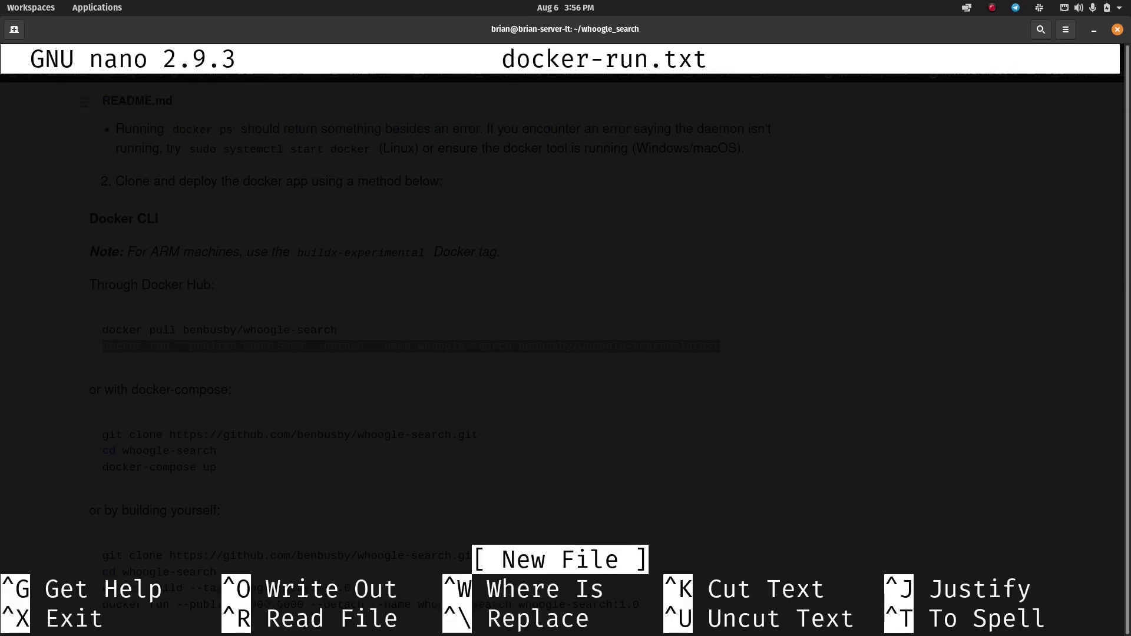
{"action": "key", "text": "ctrl+shift+v"}
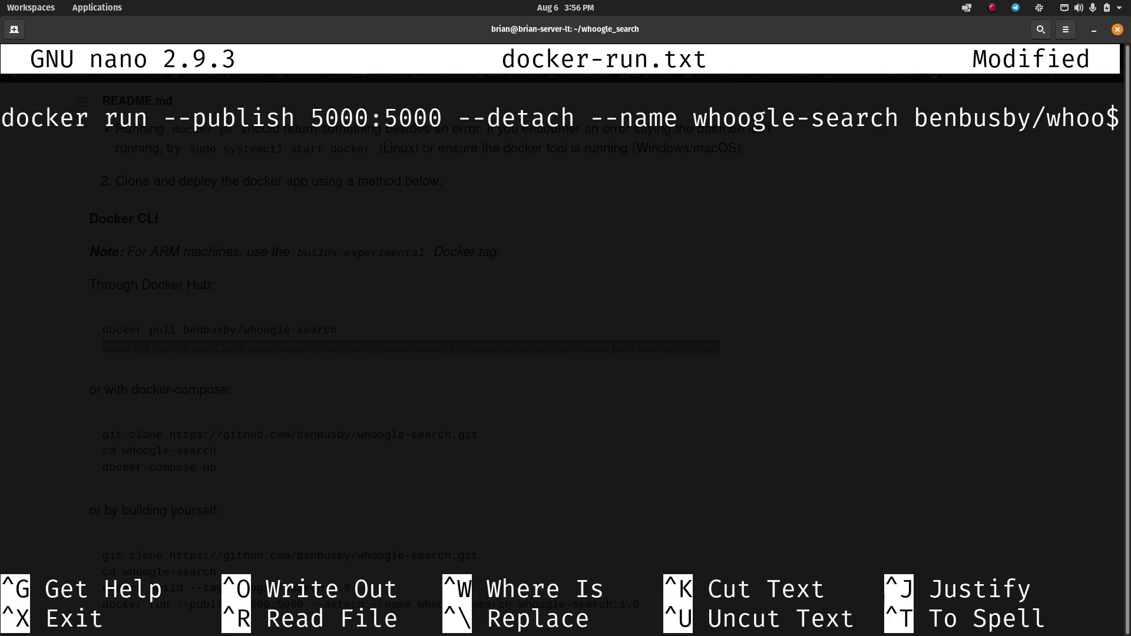
{"action": "key", "text": "BackSpace"}
{"action": "key", "text": "BackSpace"}
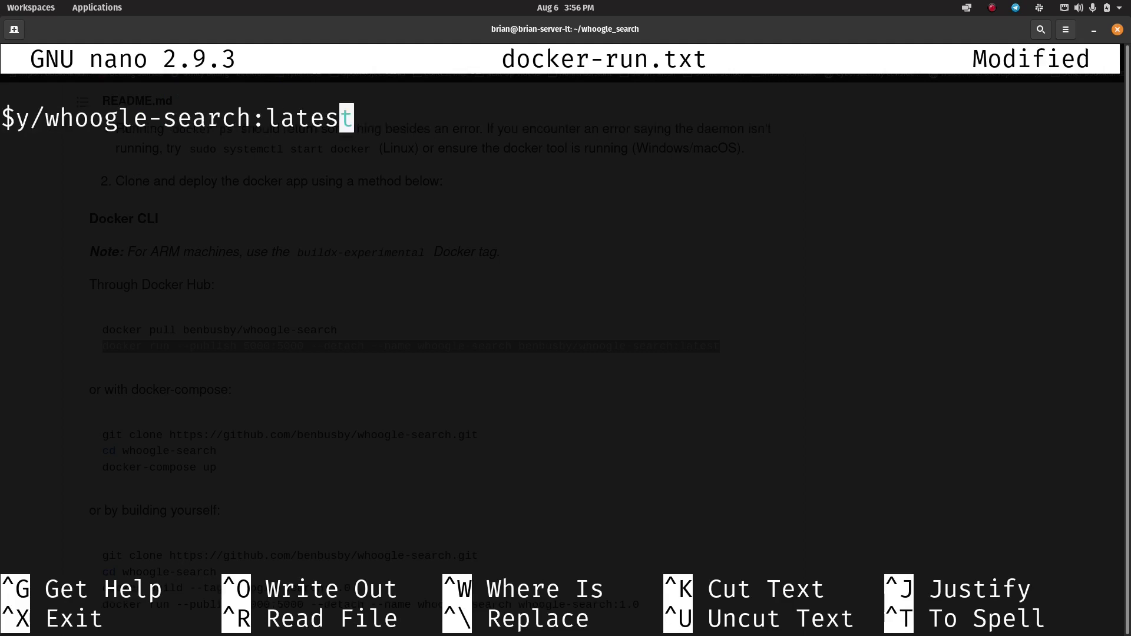
{"action": "key", "text": "Left"}
{"action": "key", "text": "Left"}
{"action": "key", "text": "Left"}
{"action": "key", "text": "Left"}
{"action": "key", "text": "Left"}
{"action": "key", "text": "Left"}
{"action": "key", "text": "Left"}
{"action": "key", "text": "Left"}
{"action": "key", "text": "Left"}
{"action": "key", "text": "Left"}
{"action": "key", "text": "Left"}
{"action": "key", "text": "Left"}
{"action": "key", "text": "Left"}
{"action": "key", "text": "Left"}
{"action": "key", "text": "Left"}
{"action": "key", "text": "Left"}
{"action": "key", "text": "Left"}
{"action": "key", "text": "Left"}
{"action": "key", "text": "Left"}
{"action": "key", "text": "Left"}
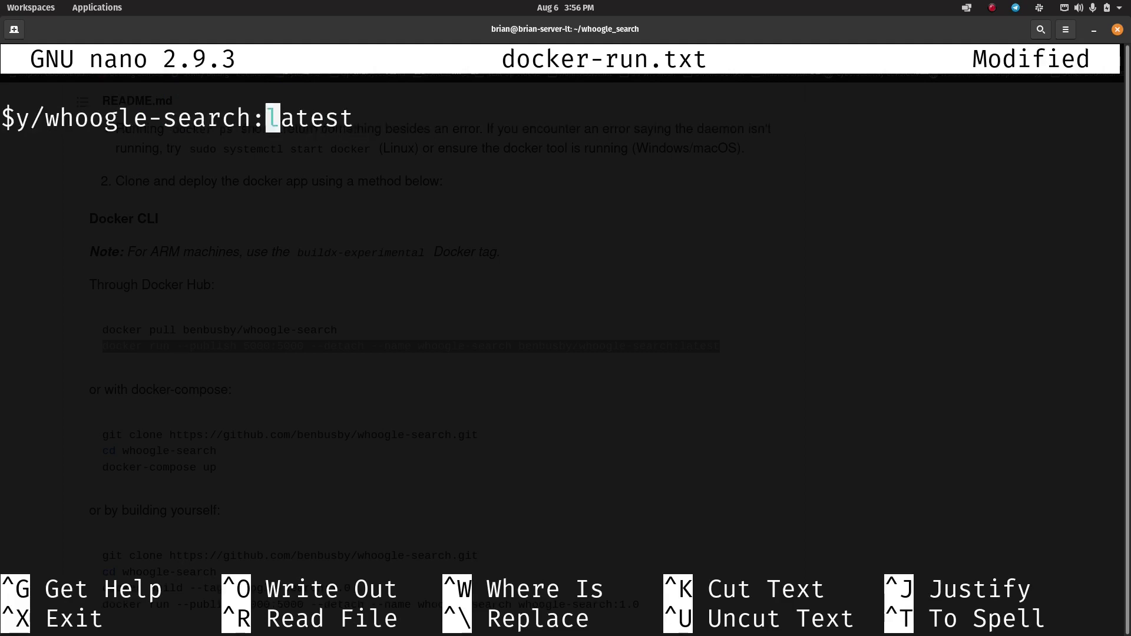
{"action": "key", "text": "Left"}
{"action": "key", "text": "Left"}
{"action": "key", "text": "Left"}
{"action": "key", "text": "Left"}
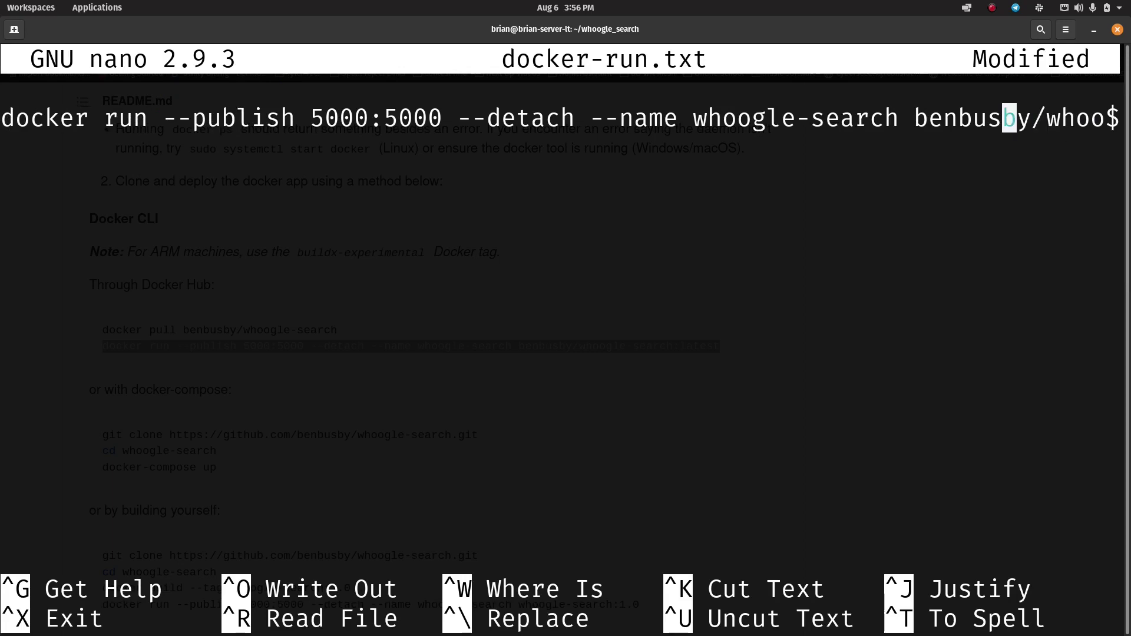
{"action": "key", "text": "Left"}
{"action": "key", "text": "Left"}
{"action": "key", "text": "Left"}
{"action": "key", "text": "Left"}
{"action": "key", "text": "Left"}
{"action": "key", "text": "Left"}
{"action": "key", "text": "Left"}
{"action": "key", "text": "Left"}
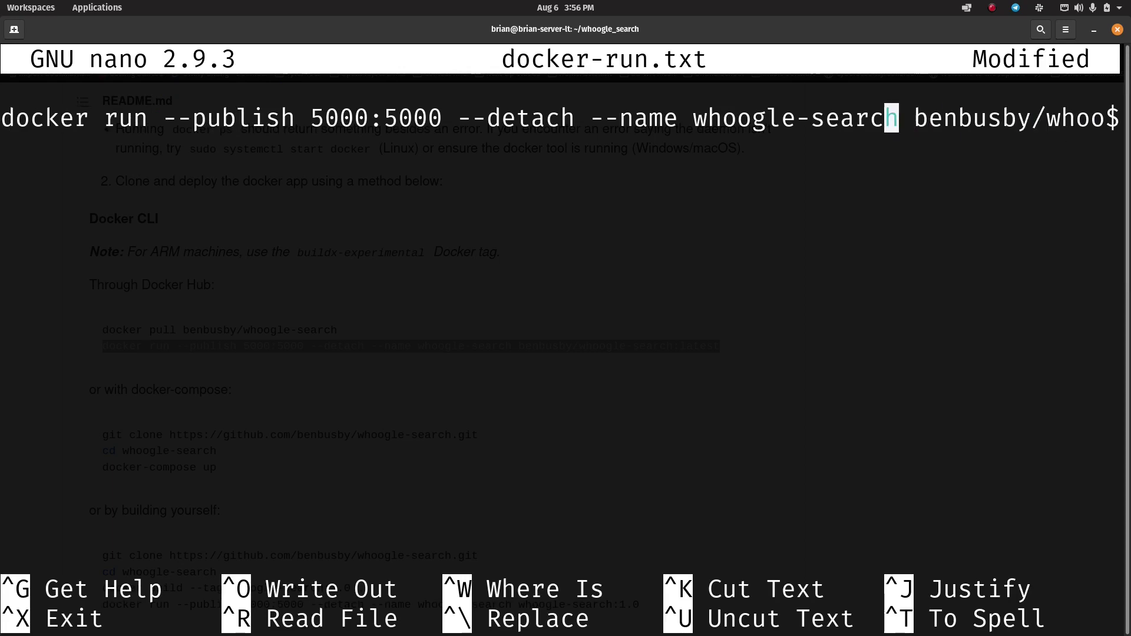
{"action": "key", "text": "Left"}
{"action": "key", "text": "Left"}
{"action": "key", "text": "Left"}
{"action": "key", "text": "Left"}
{"action": "key", "text": "Left"}
{"action": "key", "text": "Left"}
{"action": "key", "text": "Left"}
{"action": "key", "text": "Left"}
{"action": "key", "text": "Left"}
{"action": "key", "text": "Left"}
{"action": "key", "text": "Left"}
{"action": "key", "text": "Left"}
{"action": "key", "text": "Left"}
{"action": "key", "text": "Left"}
{"action": "key", "text": "Left"}
{"action": "key", "text": "Left"}
{"action": "key", "text": "Left"}
{"action": "key", "text": "Left"}
{"action": "key", "text": "Left"}
{"action": "key", "text": "Left"}
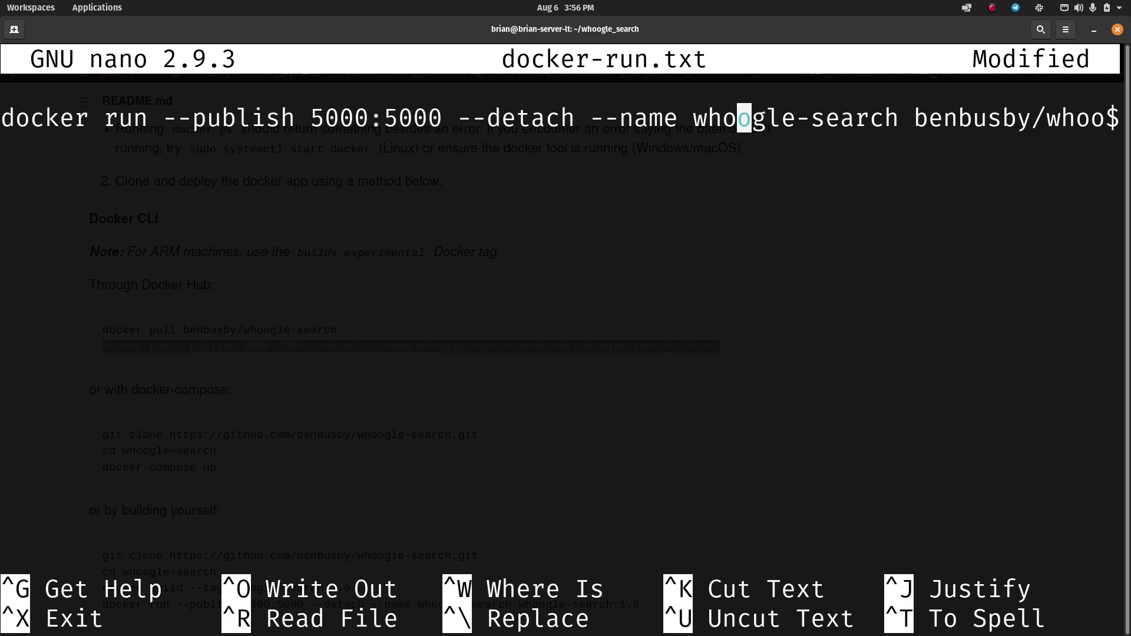
{"action": "key", "text": "Right"}
{"action": "key", "text": "Right"}
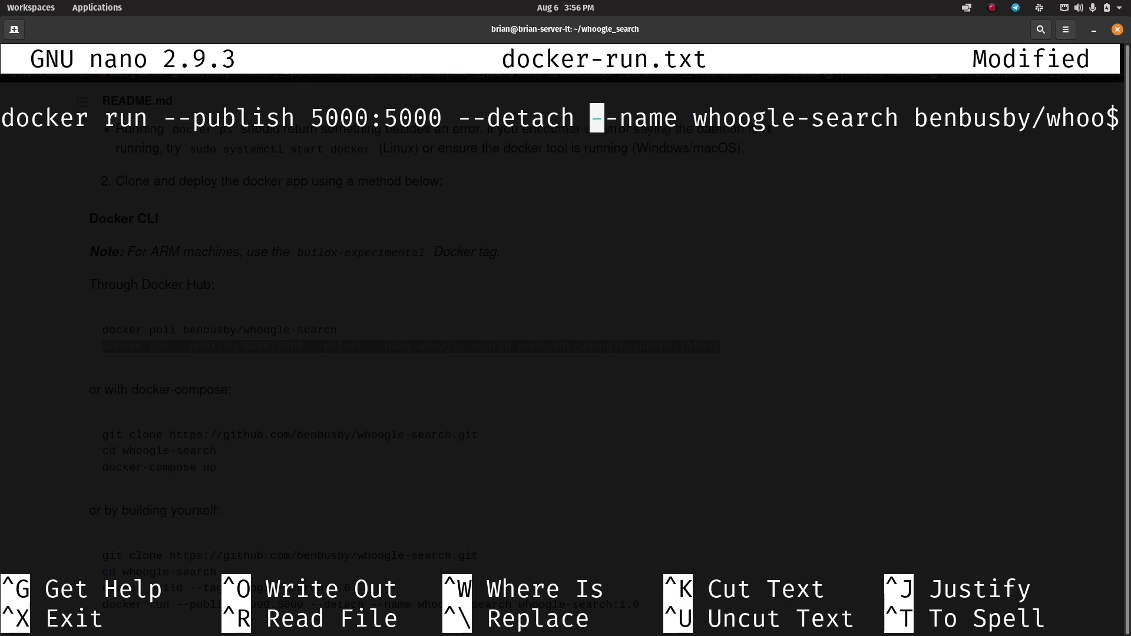
{"action": "key", "text": "BackSpace"}
{"action": "key", "text": "BackSpace"}
{"action": "key", "text": "BackSpace"}
{"action": "key", "text": "BackSpace"}
{"action": "key", "text": "BackSpace"}
{"action": "key", "text": "BackSpace"}
{"action": "key", "text": "BackSpace"}
{"action": "key", "text": "BackSpace"}
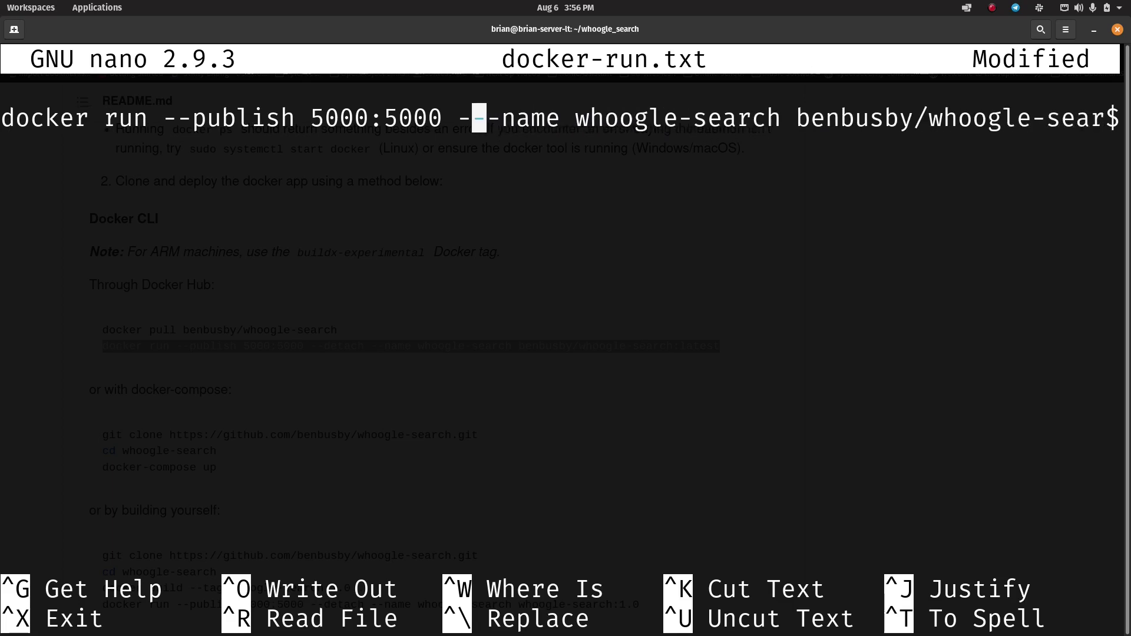
{"action": "type", "text": "d"}
{"action": "key", "text": "Left"}
{"action": "key", "text": "Left"}
{"action": "key", "text": "Right"}
{"action": "key", "text": "Right"}
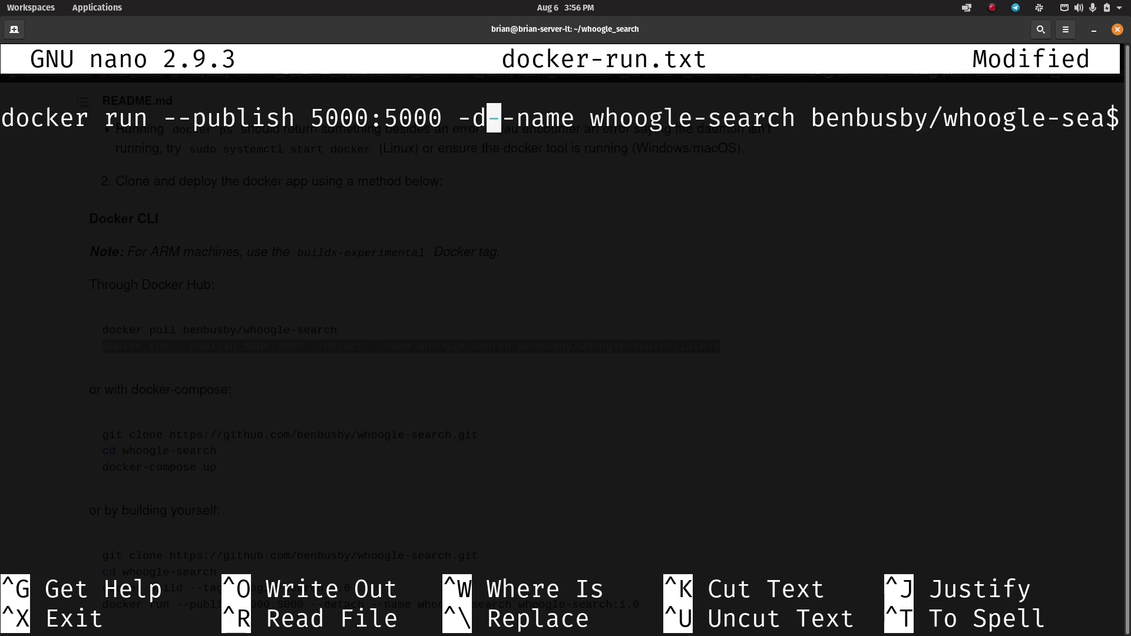
{"action": "key", "text": "Left"}
{"action": "key", "text": "Left"}
{"action": "key", "text": "Left"}
{"action": "key", "text": "Left"}
{"action": "key", "text": "Left"}
{"action": "key", "text": "Left"}
{"action": "key", "text": "Left"}
{"action": "key", "text": "Left"}
{"action": "key", "text": "Left"}
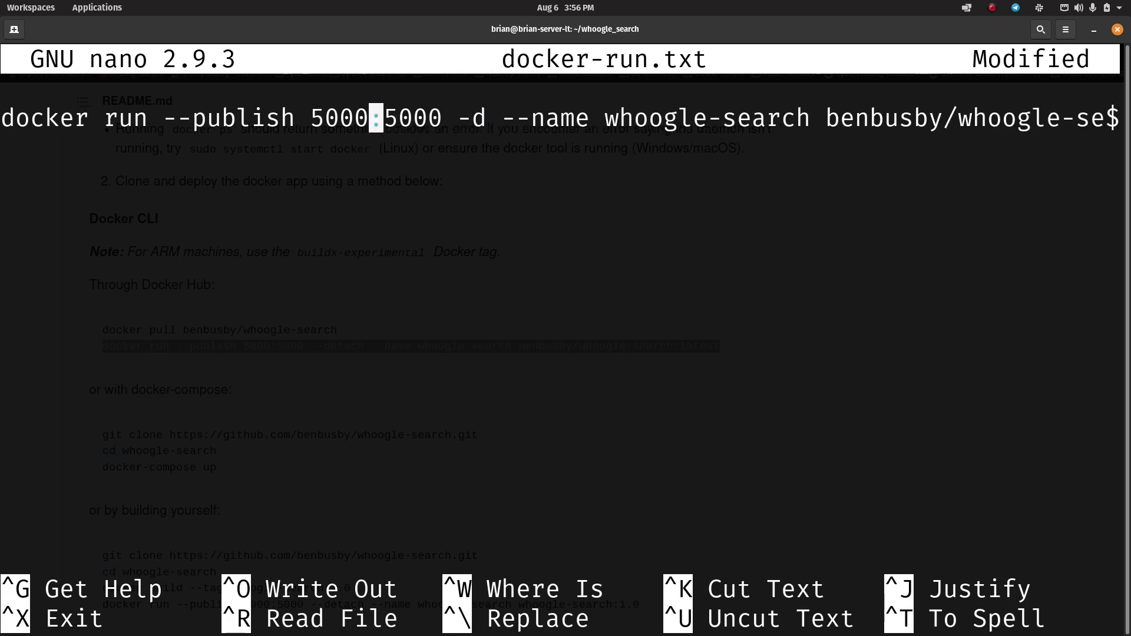
Correct the host port so the mapping reads 5000:5000.
{"action": "key", "text": "BackSpace"}
{"action": "key", "text": "BackSpace"}
{"action": "type", "text": "80"}
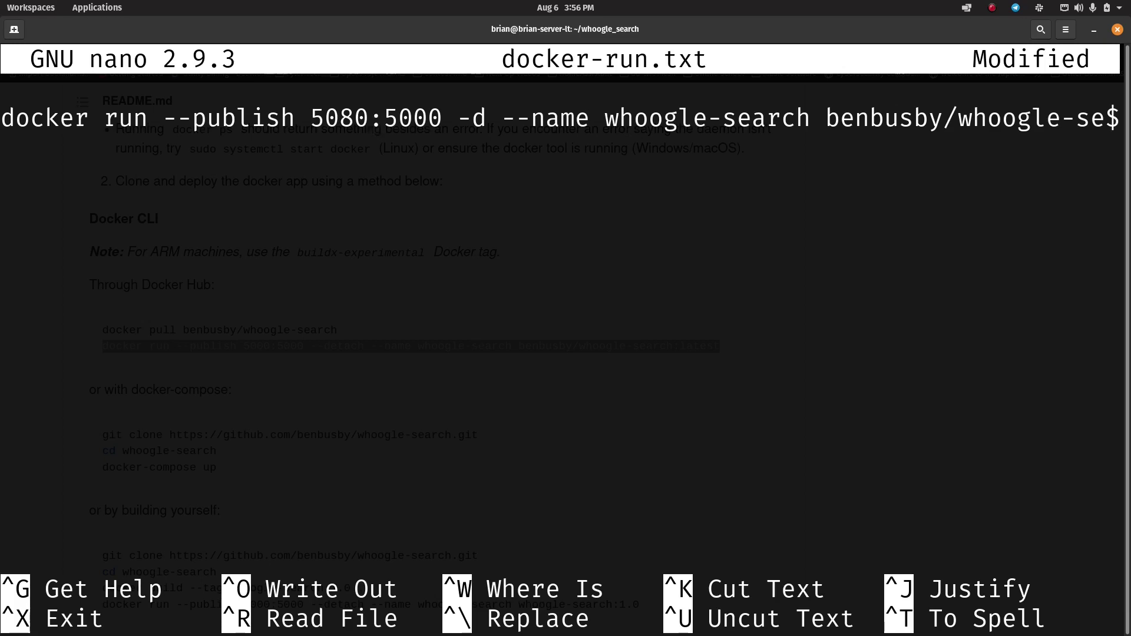
{"action": "key", "text": "Left"}
{"action": "key", "text": "Left"}
{"action": "key", "text": "Right"}
{"action": "key", "text": "Right"}
{"action": "key", "text": "BackSpace"}
{"action": "key", "text": "BackSpace"}
{"action": "type", "text": "00"}
{"action": "key", "text": "Left"}
{"action": "key", "text": "Left"}
{"action": "key", "text": "Right"}
{"action": "key", "text": "Right"}
{"action": "key", "text": "Left"}
{"action": "key", "text": "Right"}
{"action": "key", "text": "Right"}
{"action": "key", "text": "Right"}
{"action": "key", "text": "Right"}
{"action": "key", "text": "Right"}
Replace --publish with -p and save docker-run.txt.
{"action": "key", "text": "Left"}
{"action": "key", "text": "Left"}
{"action": "key", "text": "Left"}
{"action": "key", "text": "Left"}
{"action": "key", "text": "Left"}
{"action": "key", "text": "Left"}
{"action": "key", "text": "Left"}
{"action": "key", "text": "Left"}
{"action": "key", "text": "Left"}
{"action": "key", "text": "Left"}
{"action": "key", "text": "Left"}
{"action": "key", "text": "Left"}
{"action": "key", "text": "Left"}
{"action": "key", "text": "Left"}
{"action": "key", "text": "Left"}
{"action": "key", "text": "Right"}
{"action": "key", "text": "Right"}
{"action": "key", "text": "Right"}
{"action": "key", "text": "Right"}
{"action": "key", "text": "Right"}
{"action": "key", "text": "Right"}
{"action": "key", "text": "BackSpace"}
{"action": "key", "text": "BackSpace"}
{"action": "key", "text": "BackSpace"}
{"action": "key", "text": "BackSpace"}
{"action": "key", "text": "BackSpace"}
{"action": "key", "text": "BackSpace"}
{"action": "key", "text": "BackSpace"}
{"action": "key", "text": "BackSpace"}
{"action": "type", "text": "p"}
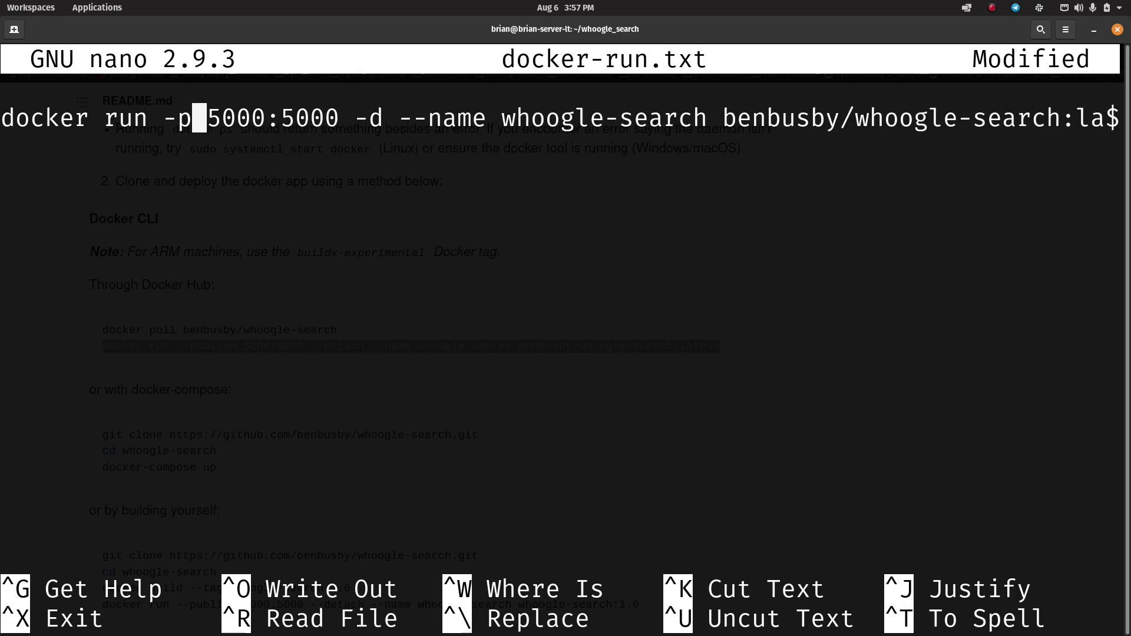
{"action": "key", "text": "Left"}
{"action": "key", "text": "Left"}
{"action": "key", "text": "Left"}
{"action": "key", "text": "Left"}
{"action": "key", "text": "Left"}
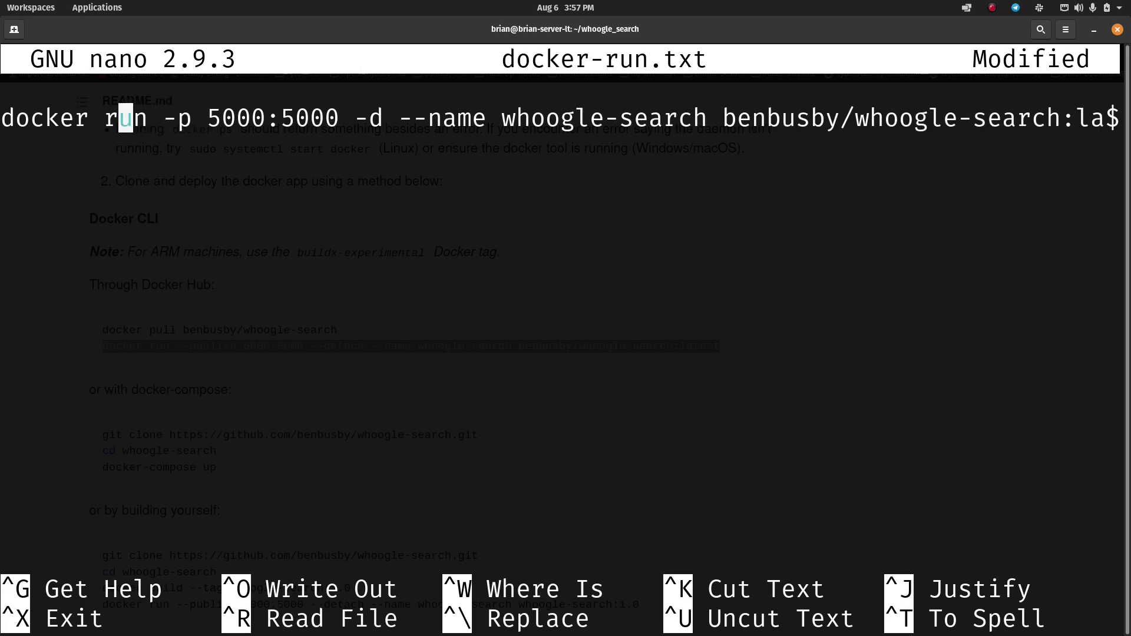
{"action": "key", "text": "Left"}
{"action": "key", "text": "Left"}
{"action": "key", "text": "Left"}
{"action": "key", "text": "Left"}
{"action": "key", "text": "Left"}
{"action": "key", "text": "Left"}
{"action": "key", "text": "Left"}
{"action": "key", "text": "Left"}
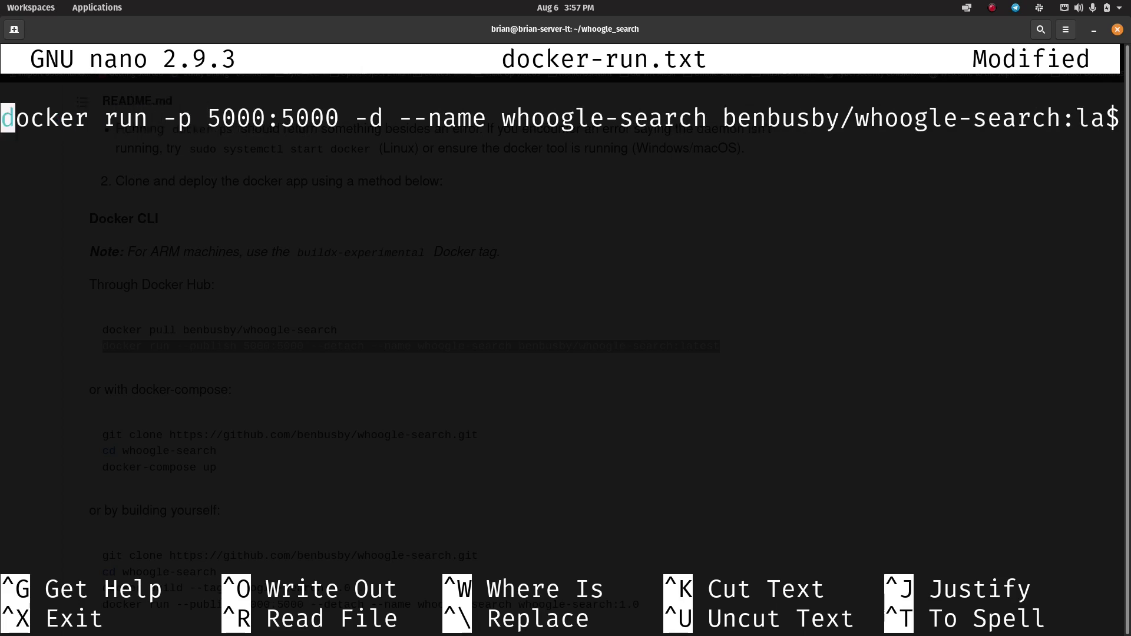
{"action": "key", "text": "ctrl+o"}
{"action": "key", "text": "Return"}
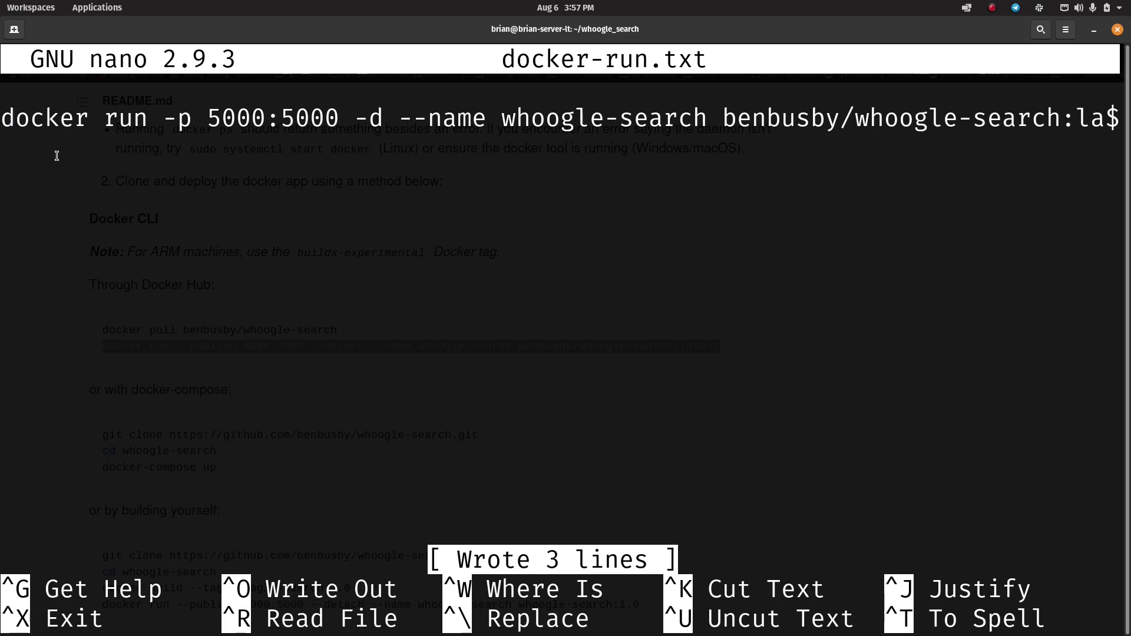
Copy the edited docker run command from nano, exit, and run it at the shell prompt.
{"action": "key", "text": "ctrl+minus"}
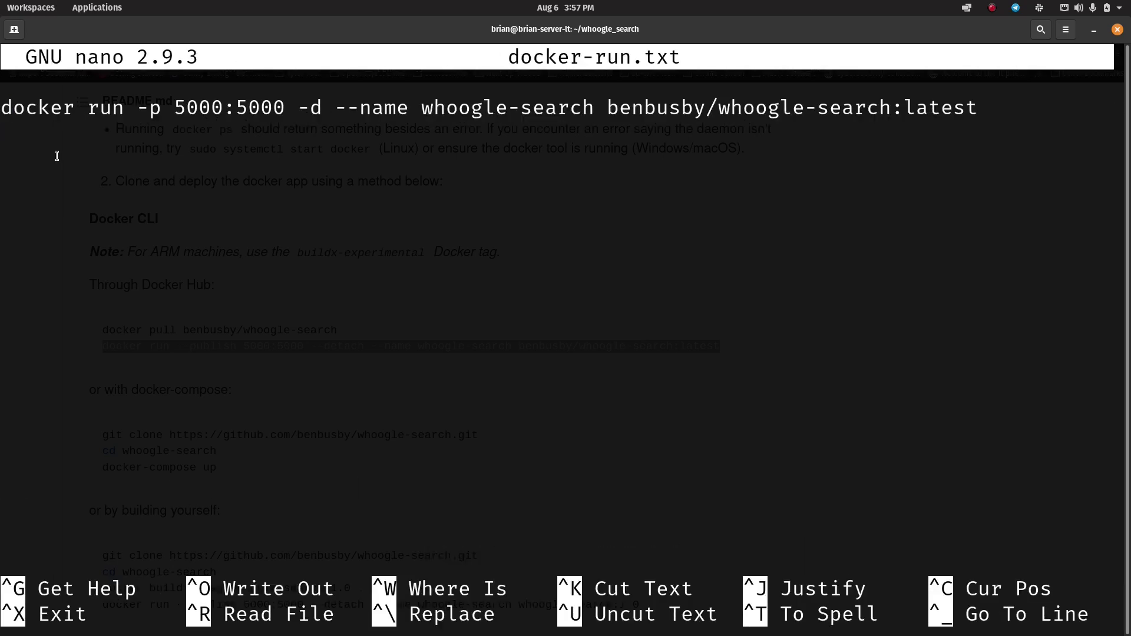
{"action": "key", "text": "ctrl+minus"}
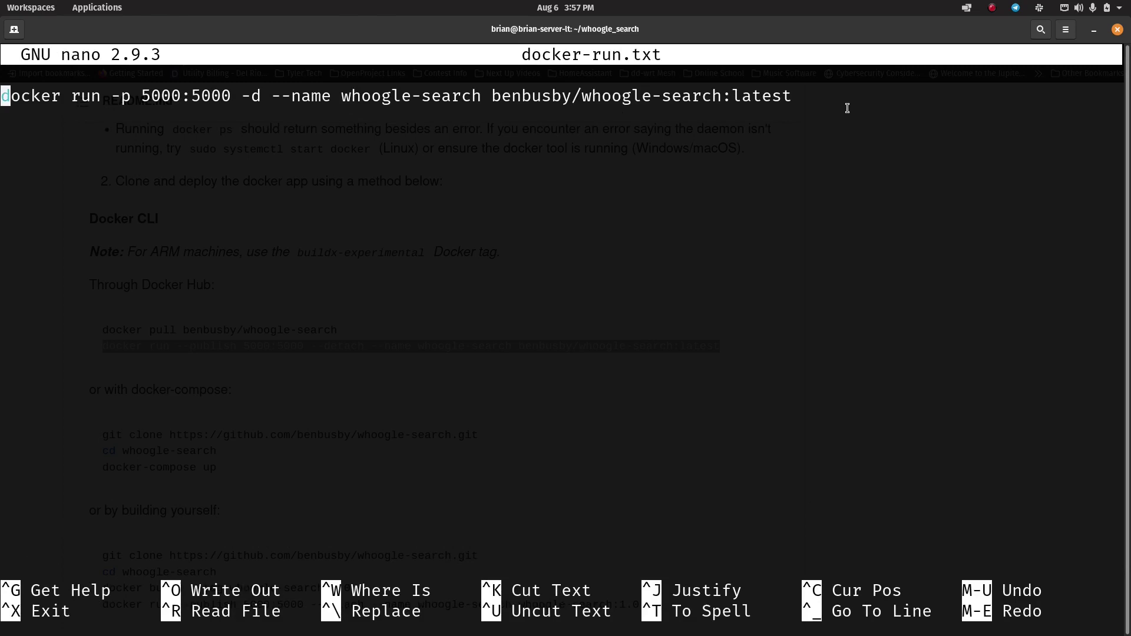
{"action": "left_click_drag", "start_coordinate": [847, 108], "coordinate": [3, 101]}
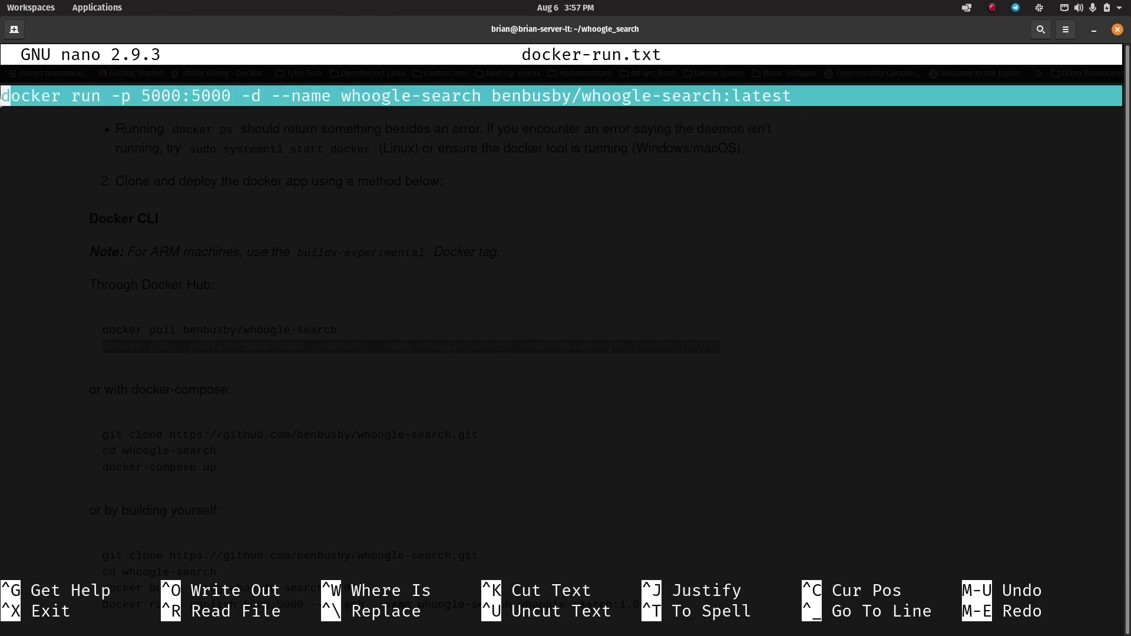
{"action": "left_click", "coordinate": [216, 223]}
{"action": "key", "text": "ctrl+x"}
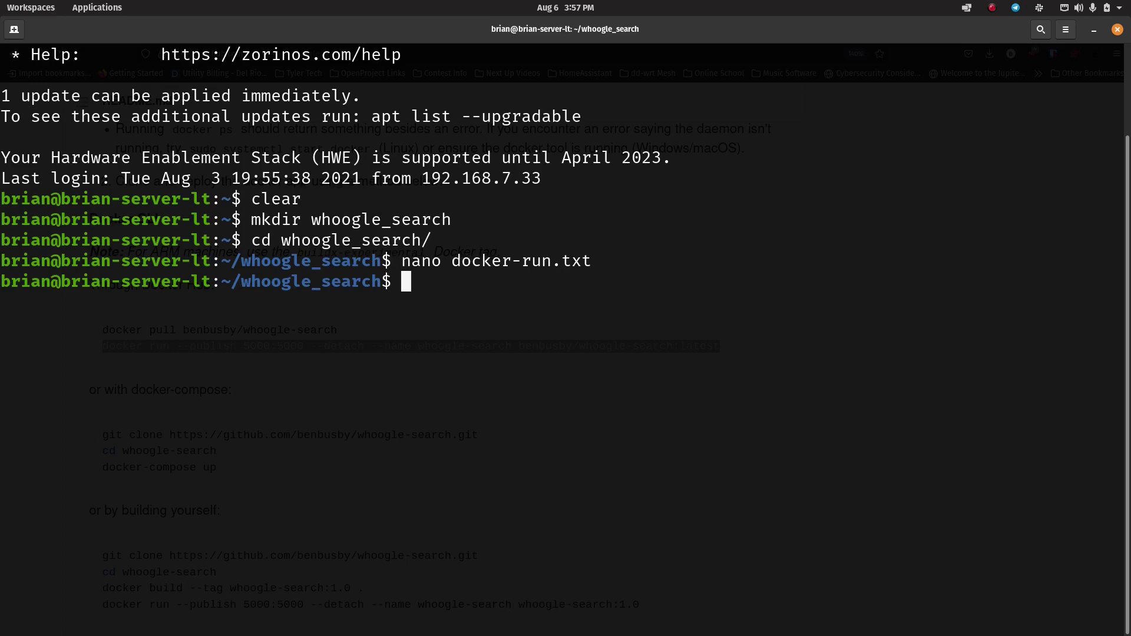
{"action": "key", "text": "ctrl+shift+v"}
{"action": "key", "text": "Return"}
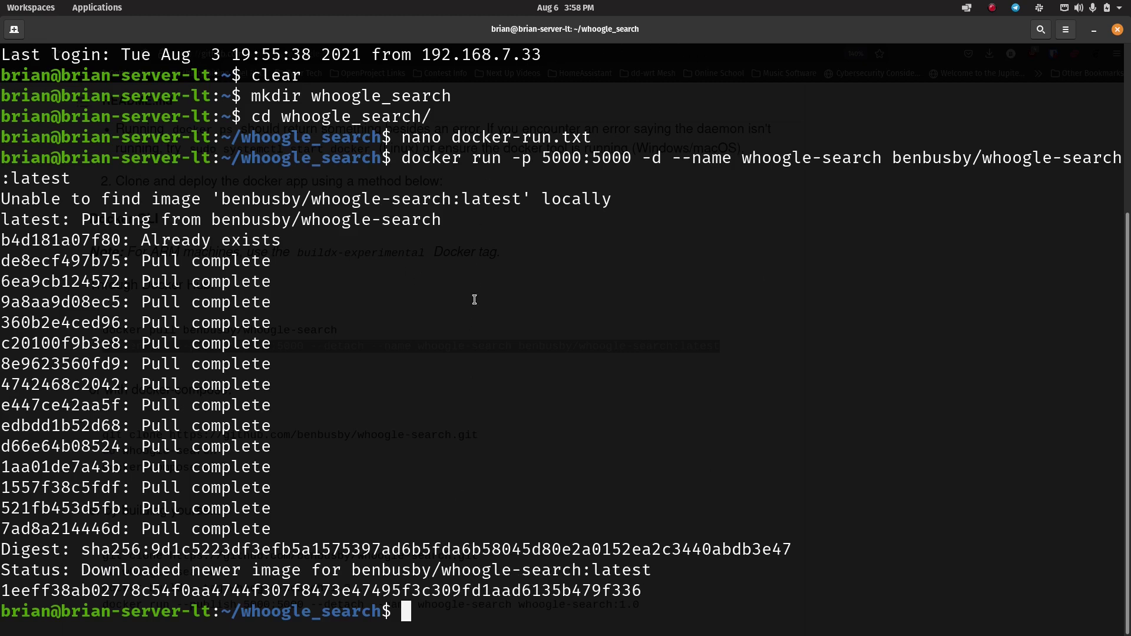
Browse to 192.168.7.125:5000 in a new Firefox tab to show Whoogle Search v0.5.4.
{"action": "mouse_move", "coordinate": [430, 632]}
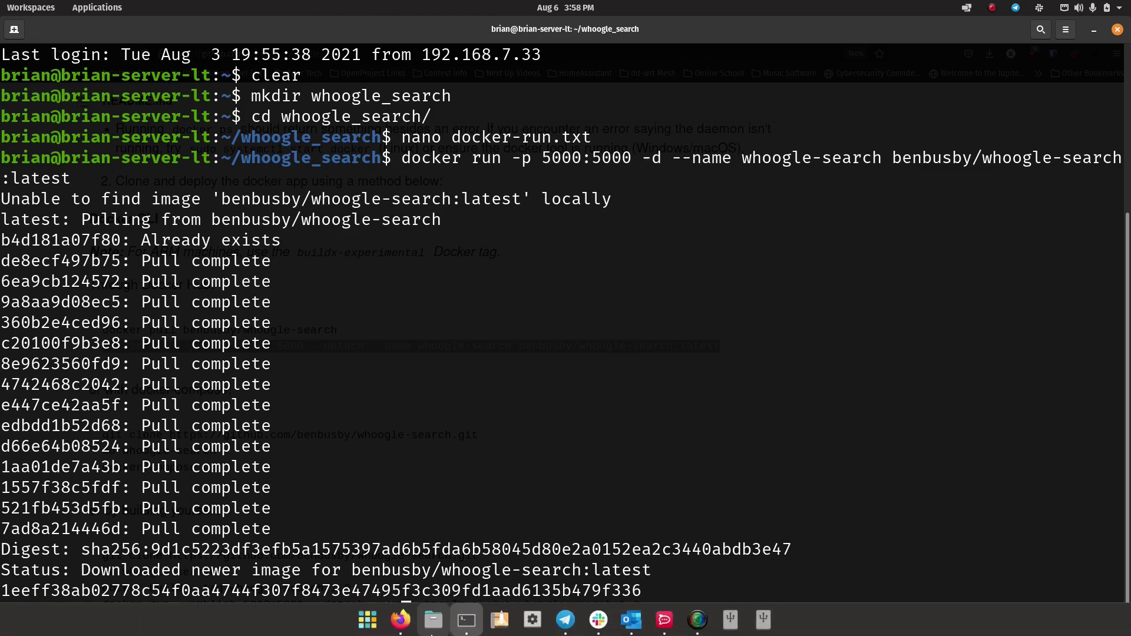
{"action": "left_click", "coordinate": [399, 628]}
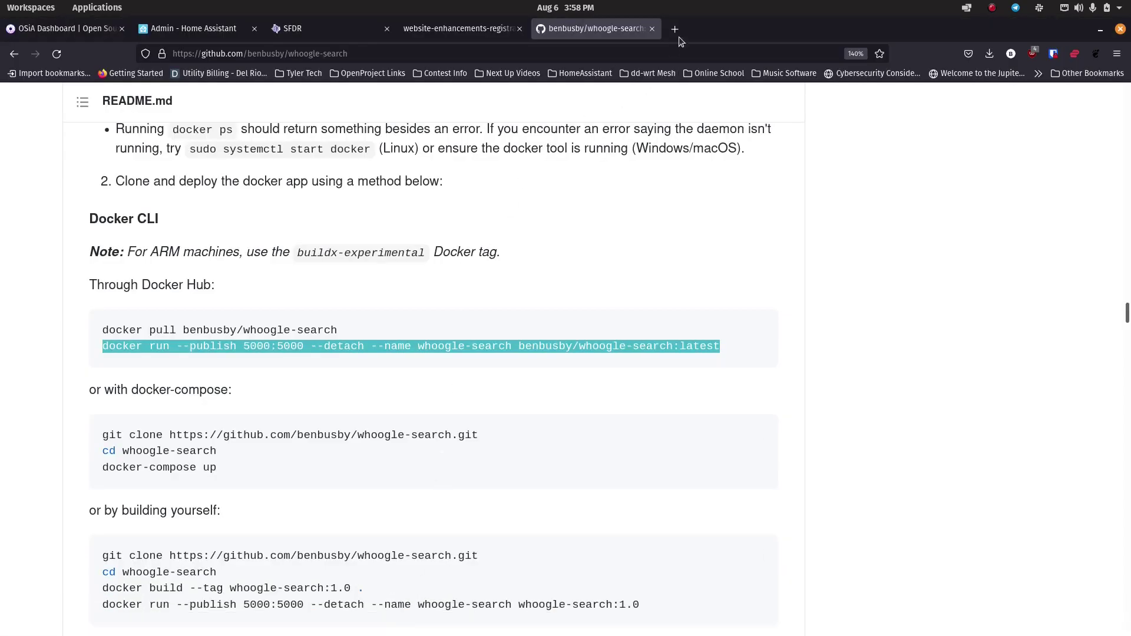
{"action": "left_click", "coordinate": [674, 29]}
{"action": "left_click", "coordinate": [579, 52]}
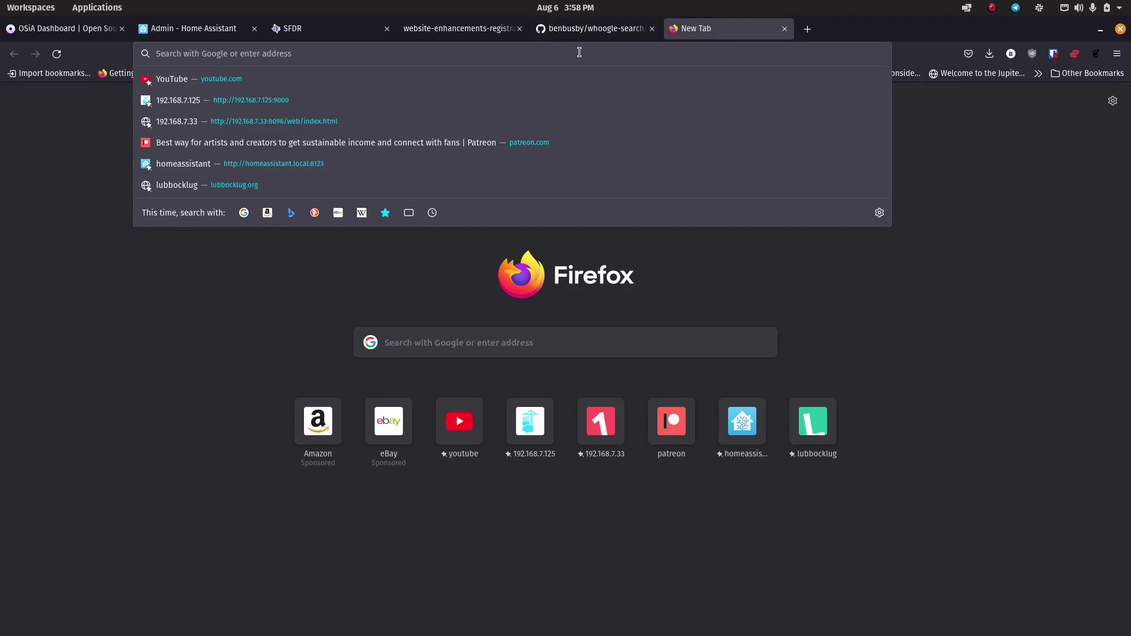
{"action": "type", "text": "192.1"}
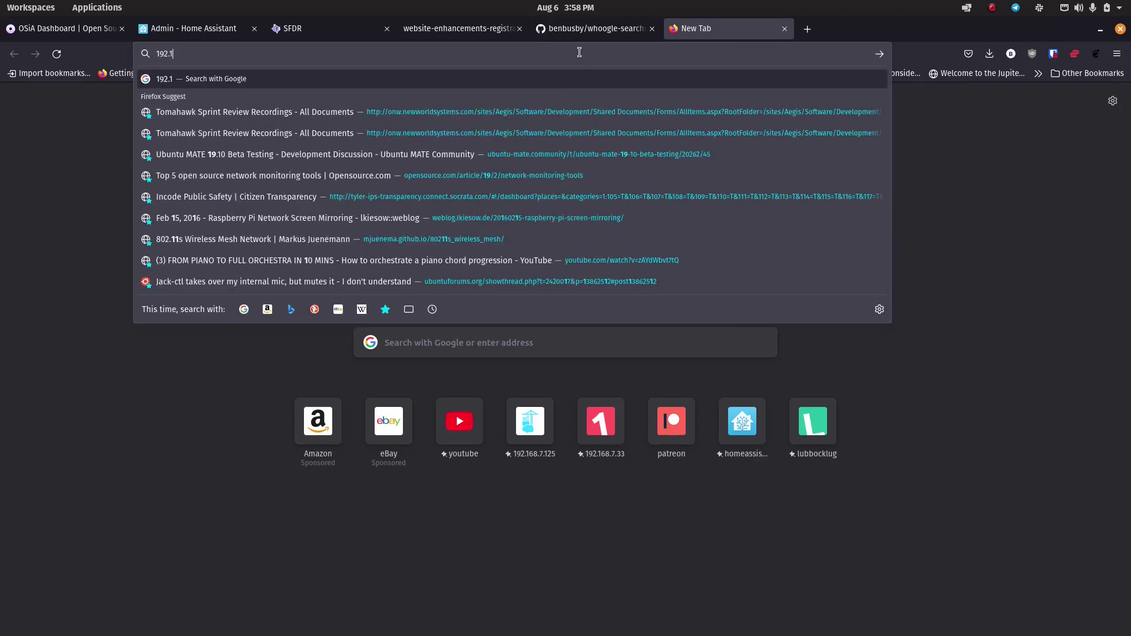
{"action": "type", "text": "68.7"}
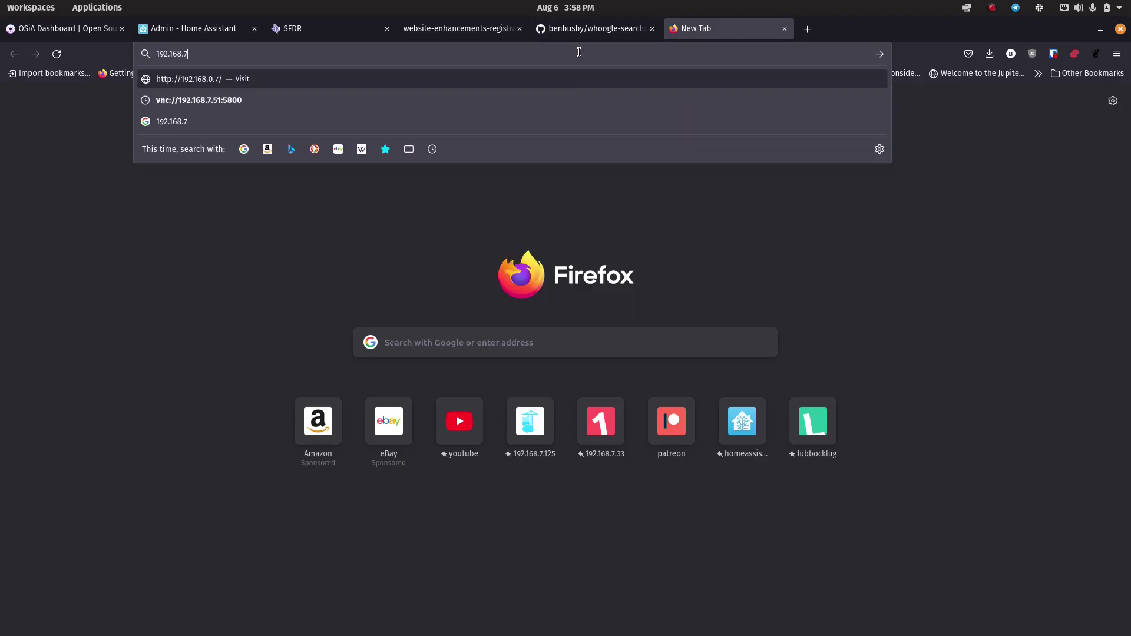
{"action": "type", "text": ".125"}
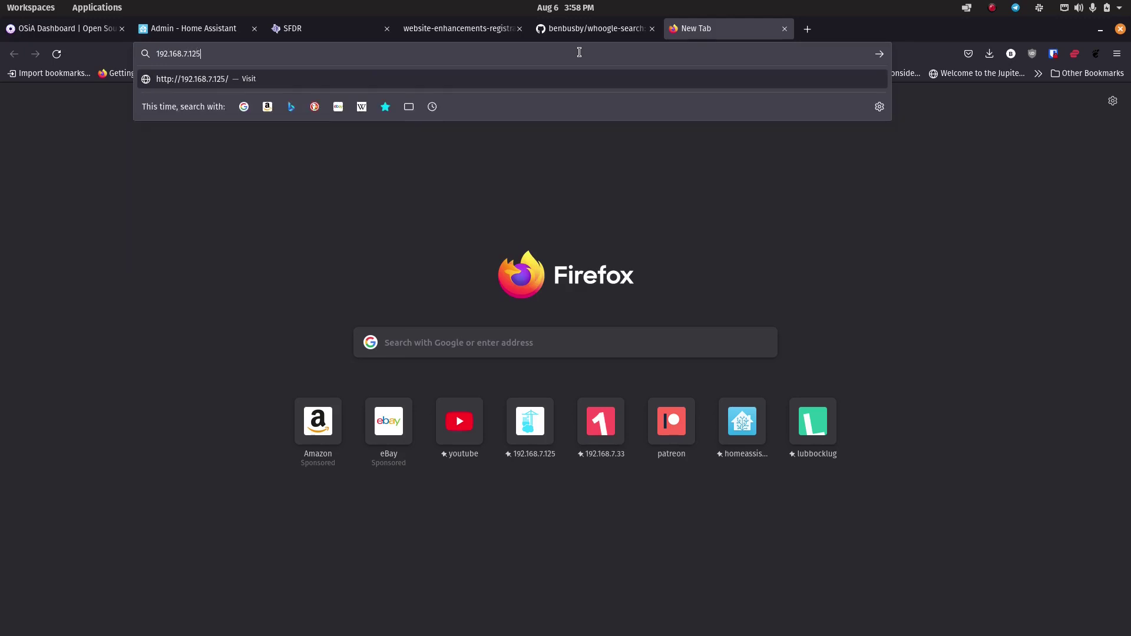
{"action": "type", "text": ":5000"}
{"action": "key", "text": "Return"}
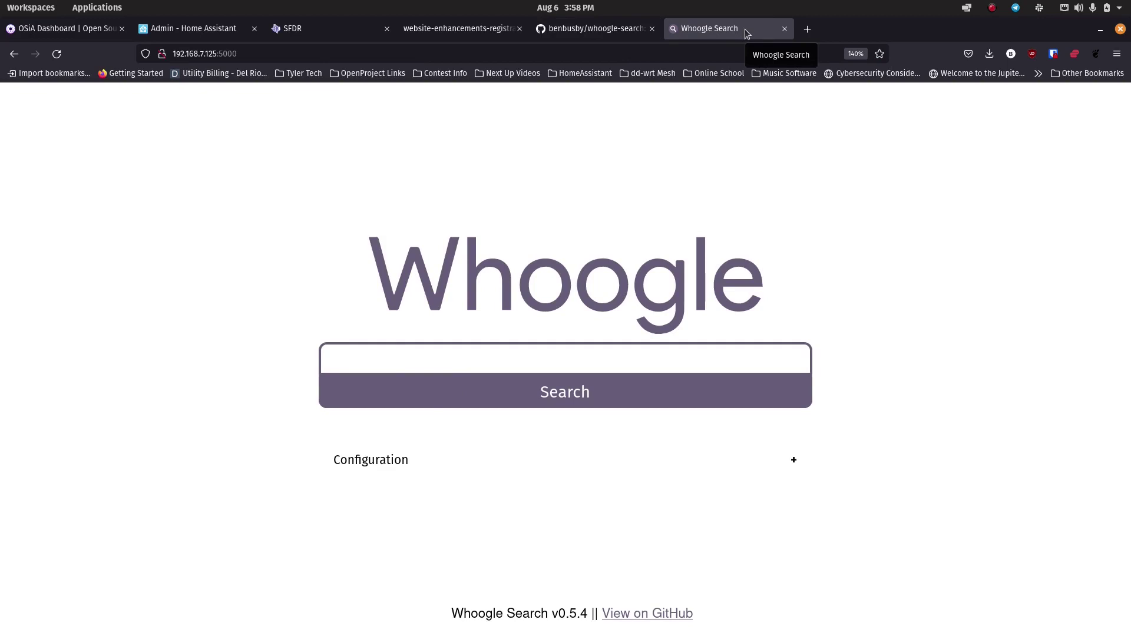
Snap Whoogle into a left-half window and a new Google tab into a right-half window.
{"action": "left_click_drag", "start_coordinate": [745, 30], "coordinate": [432, 156]}
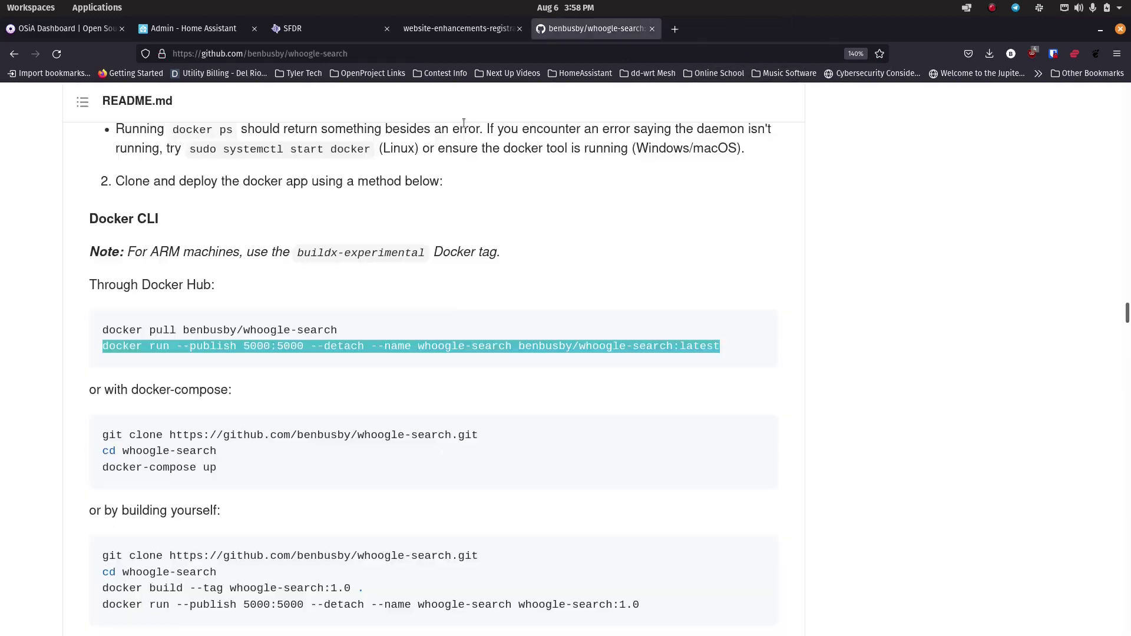
{"action": "left_click_drag", "start_coordinate": [560, 149], "coordinate": [1, 47]}
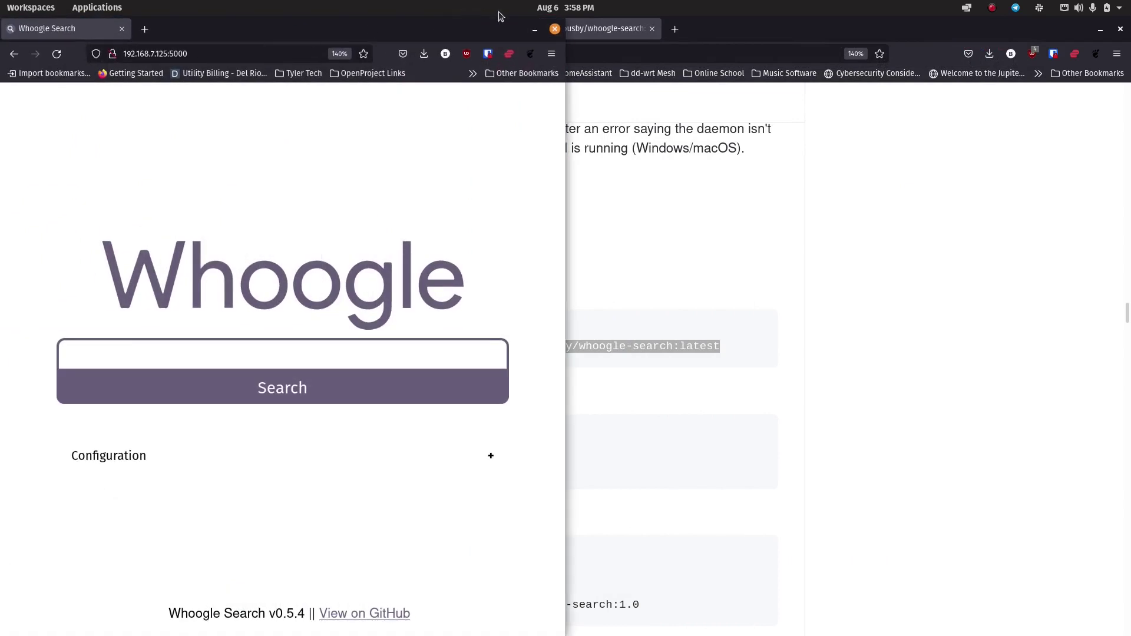
{"action": "left_click", "coordinate": [675, 29]}
{"action": "left_click", "coordinate": [614, 48]}
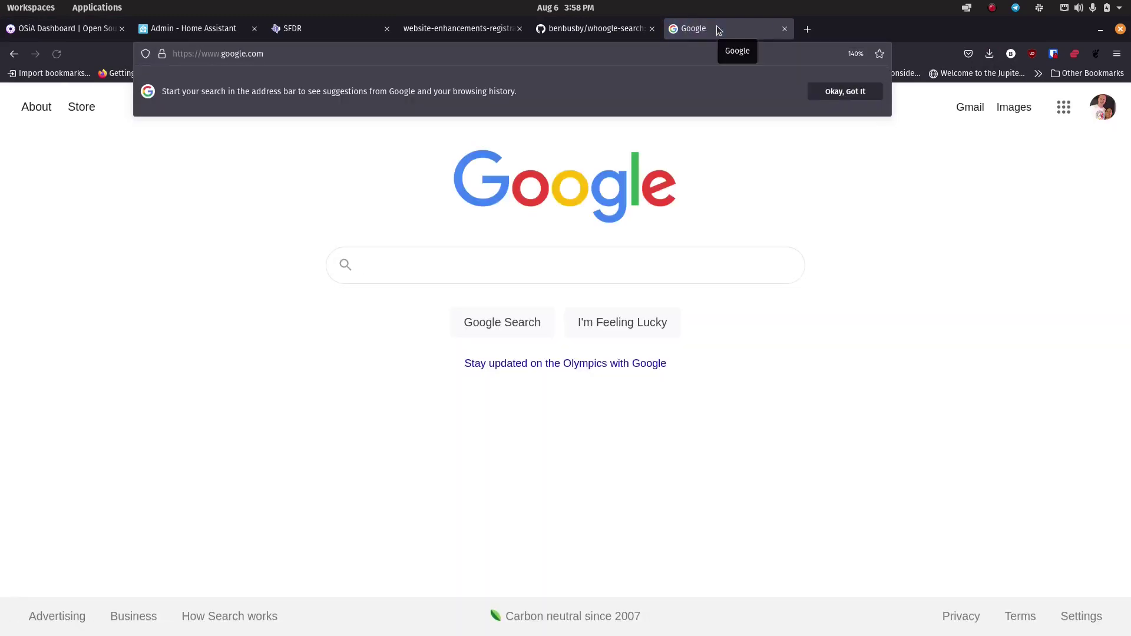
{"action": "left_click_drag", "start_coordinate": [718, 30], "coordinate": [503, 178]}
{"action": "left_click_drag", "start_coordinate": [545, 35], "coordinate": [1130, 157]}
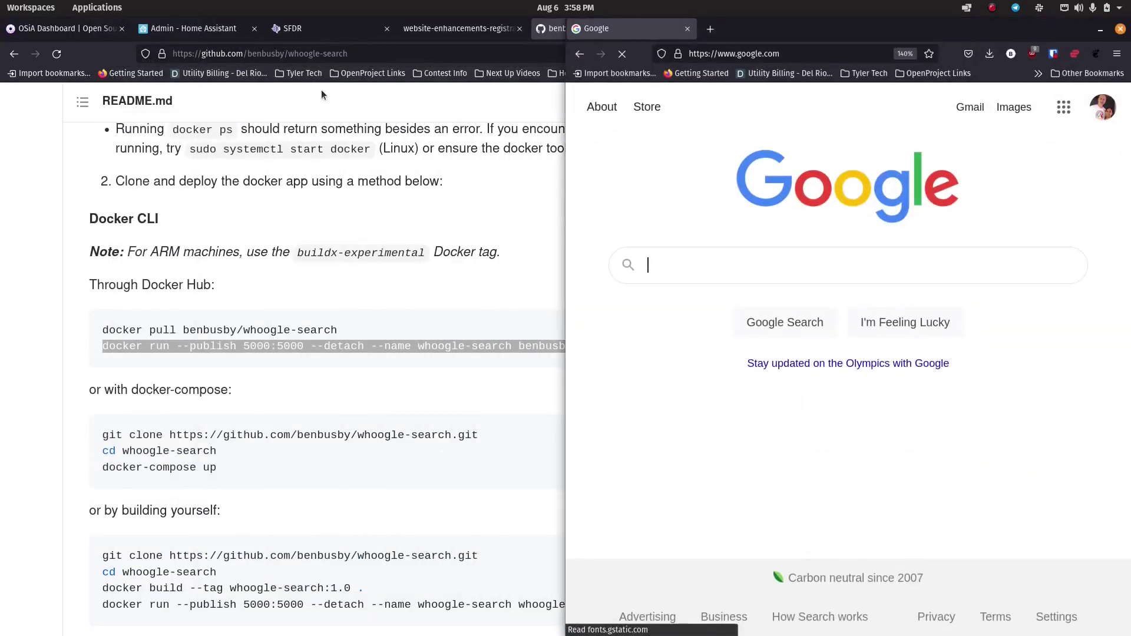
Bring both browser windows forward and focus the Whoogle search box.
{"action": "mouse_move", "coordinate": [437, 630]}
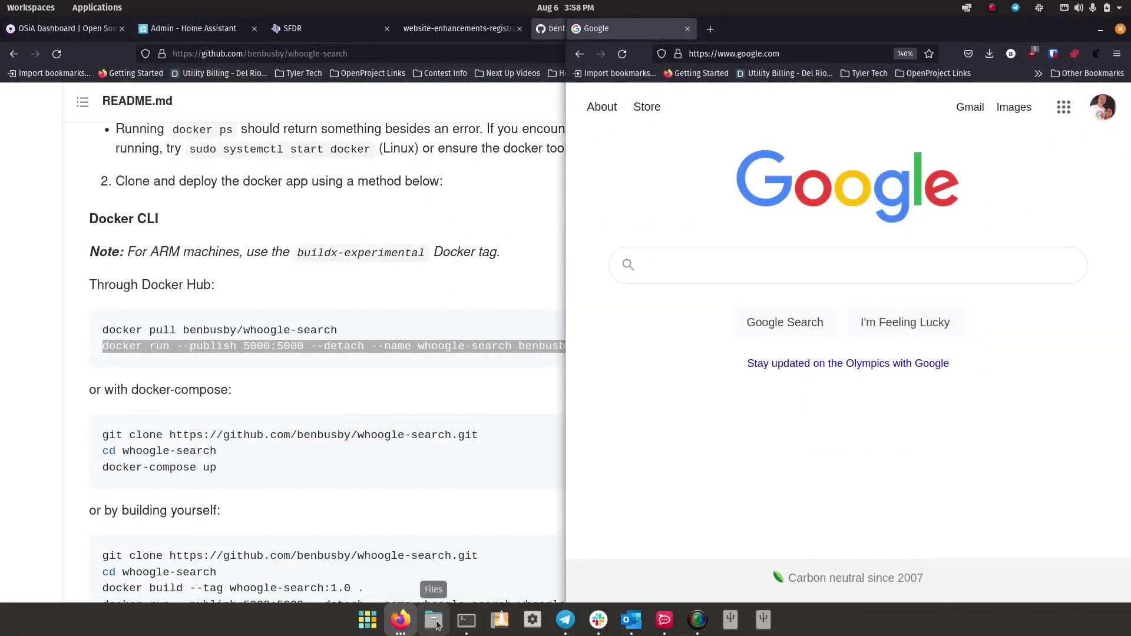
{"action": "left_click", "coordinate": [401, 620]}
{"action": "left_click", "coordinate": [402, 620]}
{"action": "left_click", "coordinate": [405, 620]}
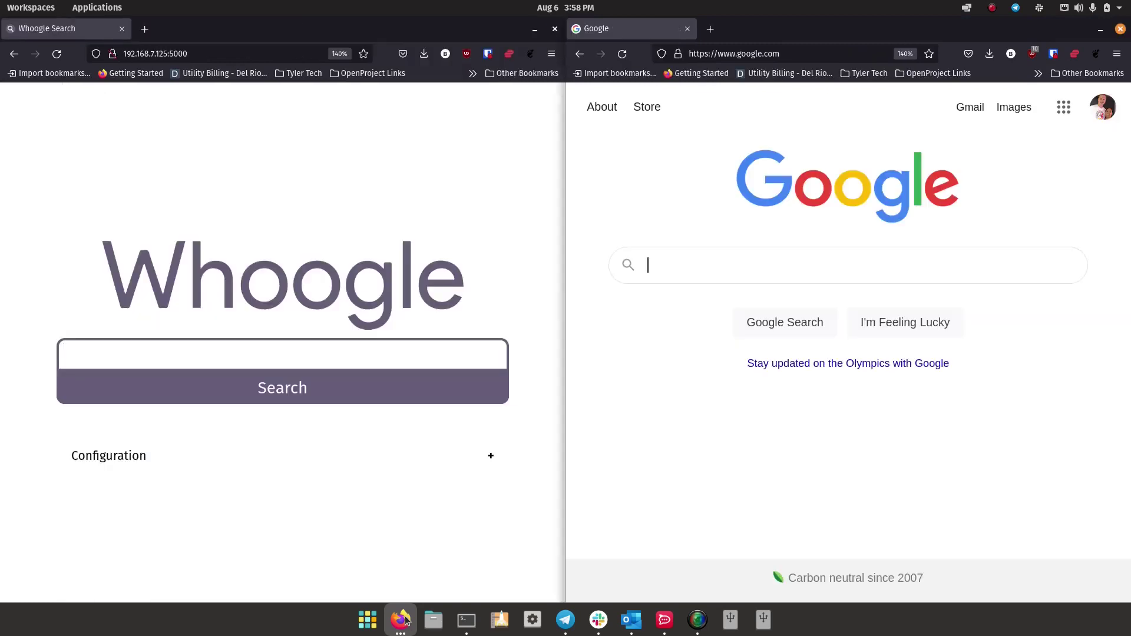
{"action": "left_click", "coordinate": [375, 354]}
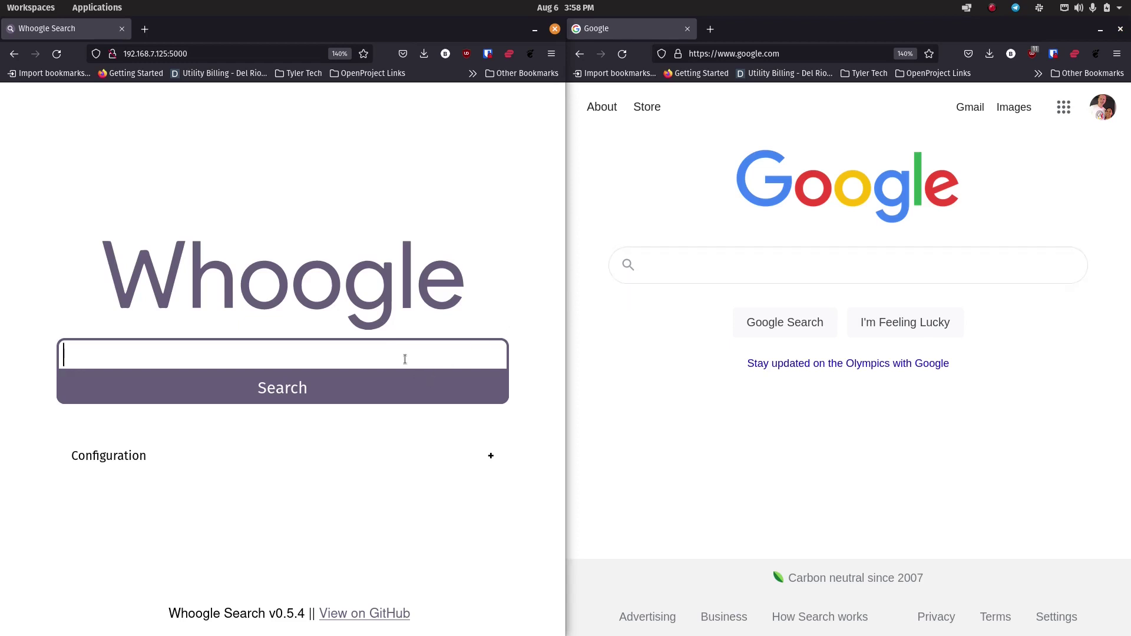
{"action": "type", "text": "ansible"}
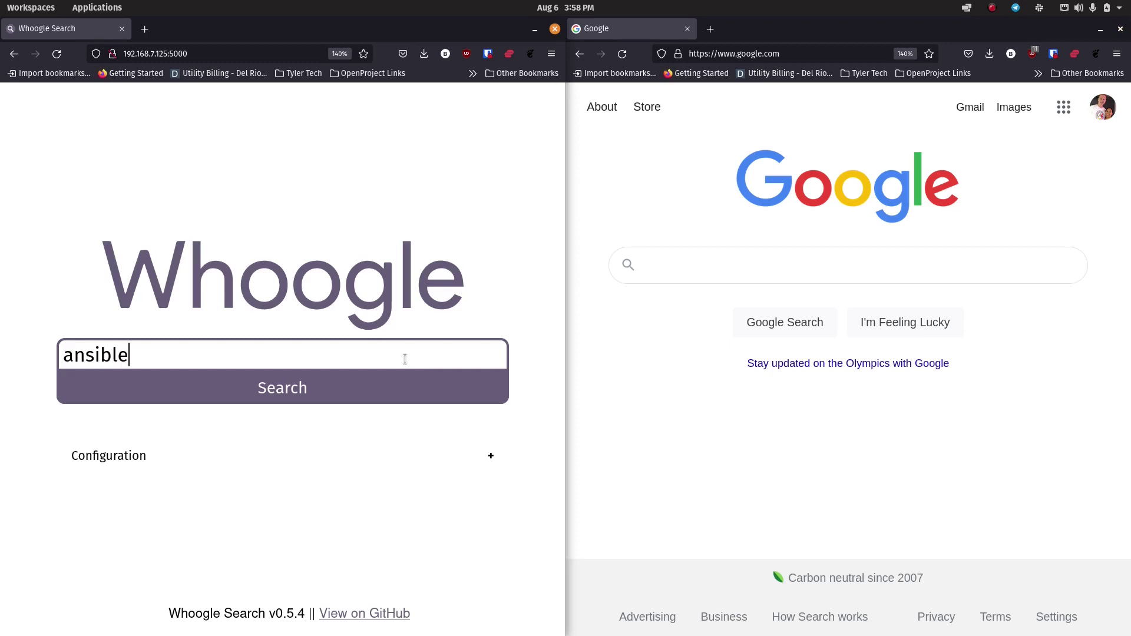
{"action": "key", "text": "Return"}
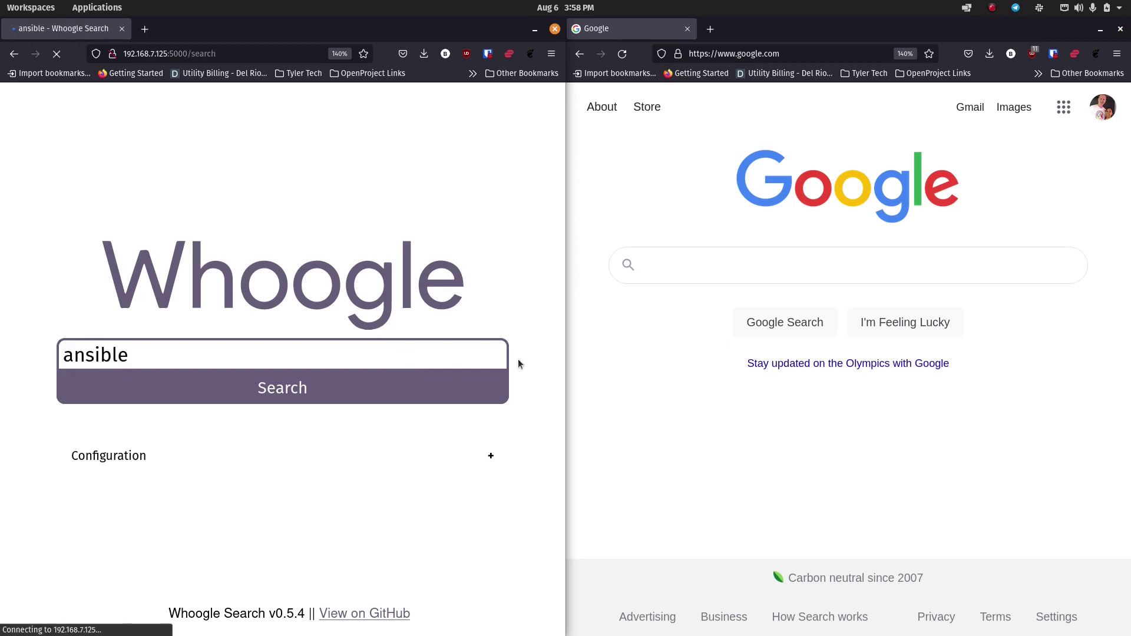
{"action": "left_click", "coordinate": [754, 266]}
{"action": "type", "text": "ansible"}
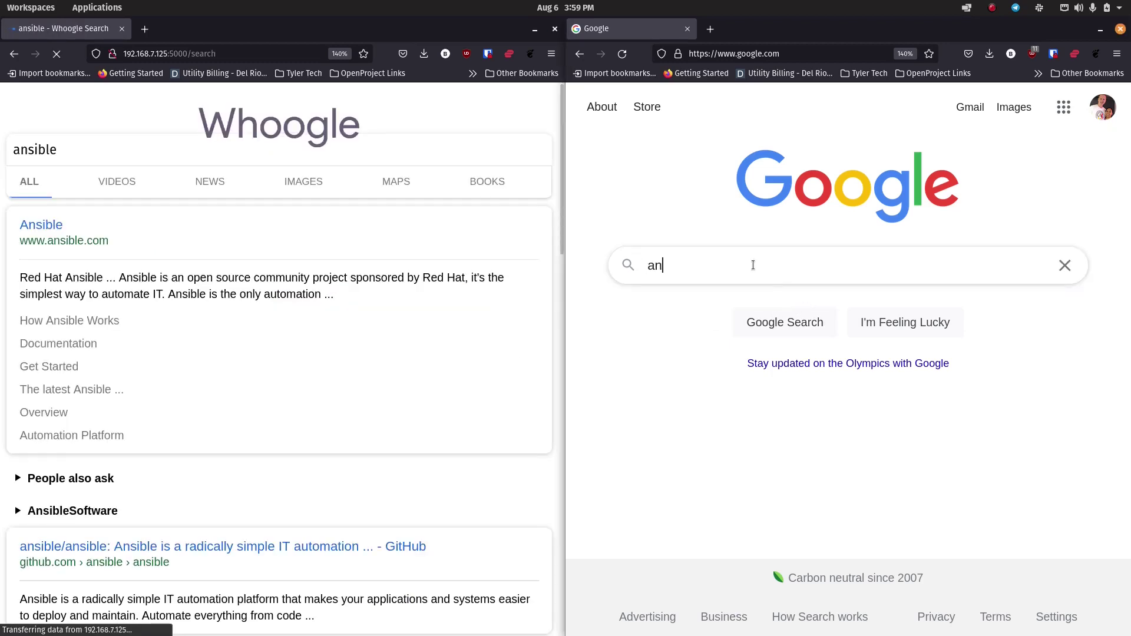
{"action": "key", "text": "Return"}
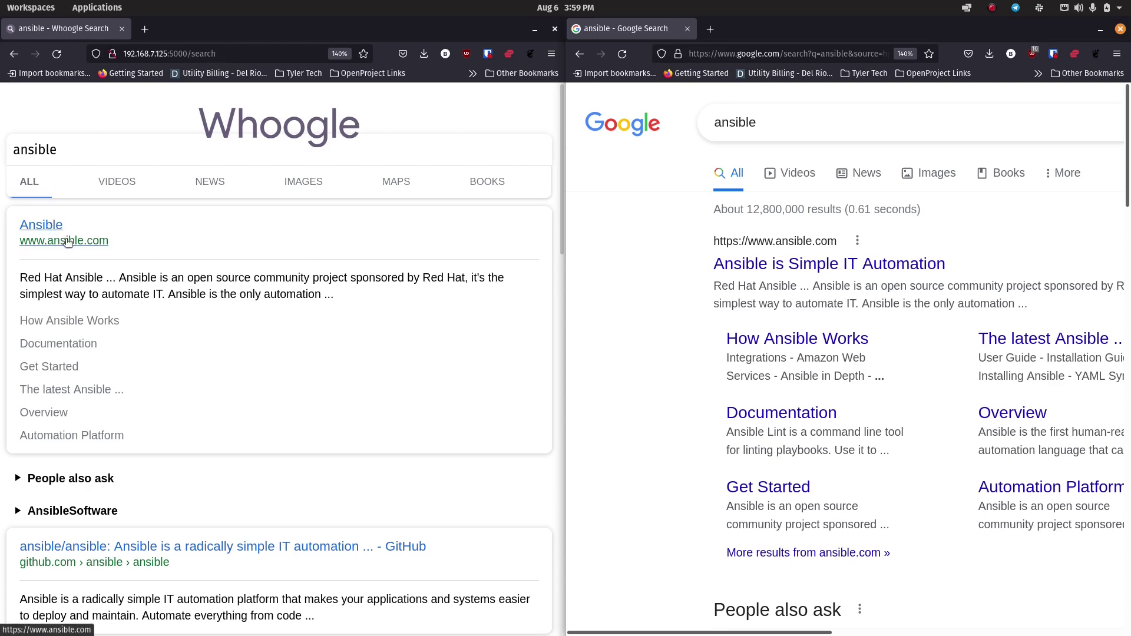
{"action": "scroll", "coordinate": [79, 389], "scroll_direction": "down", "scroll_amount": 3}
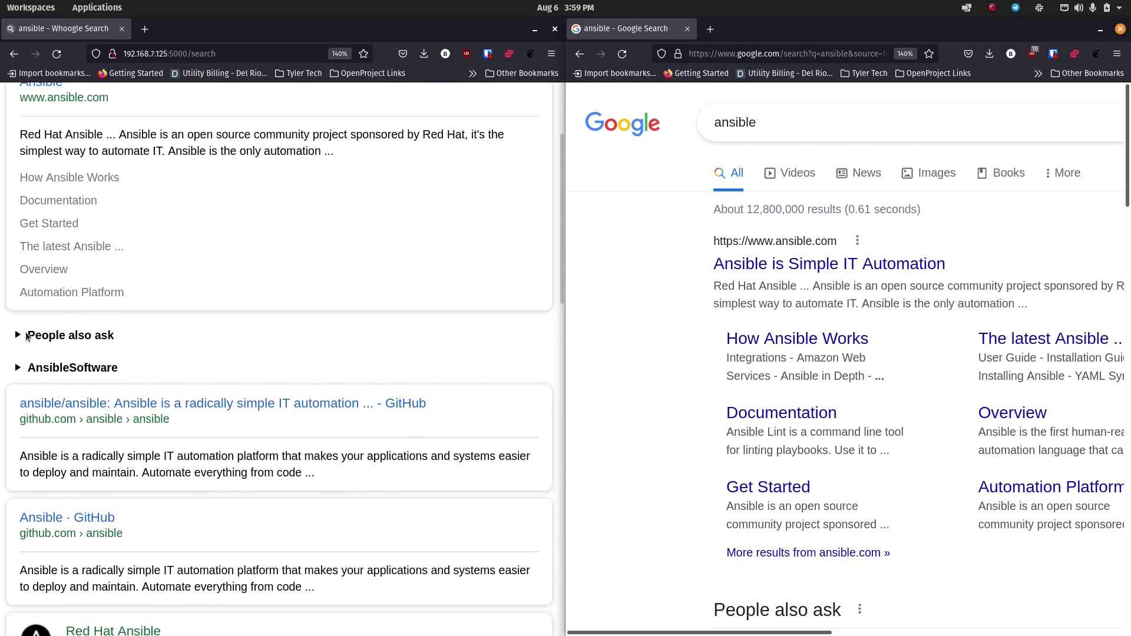
{"action": "scroll", "coordinate": [711, 358], "scroll_direction": "down", "scroll_amount": 5}
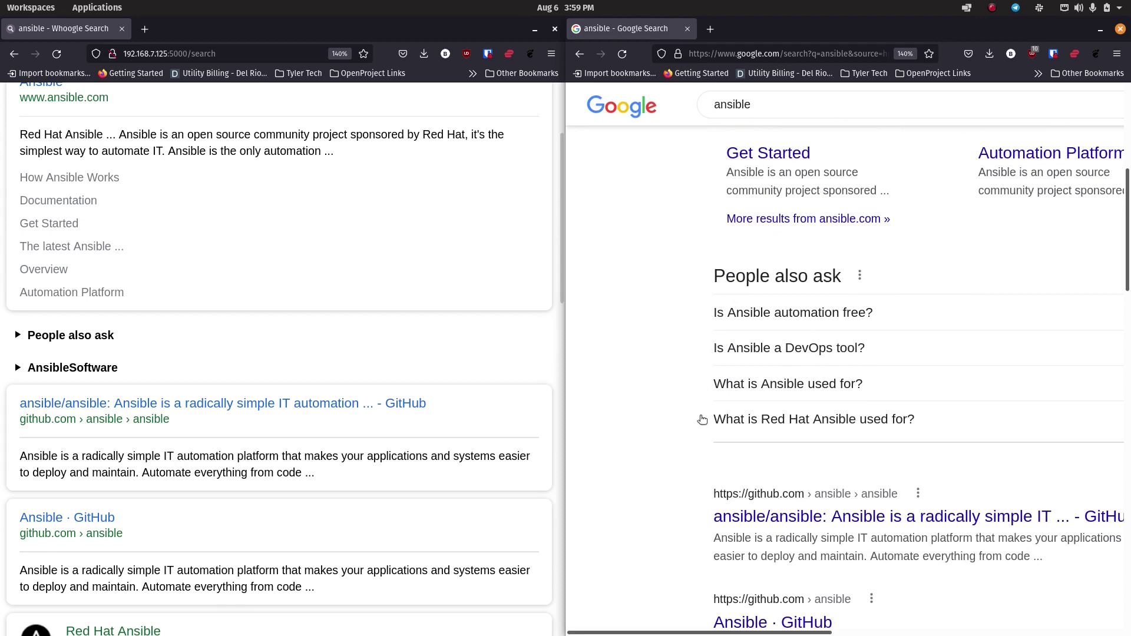
{"action": "scroll", "coordinate": [17, 368], "scroll_direction": "down", "scroll_amount": 4}
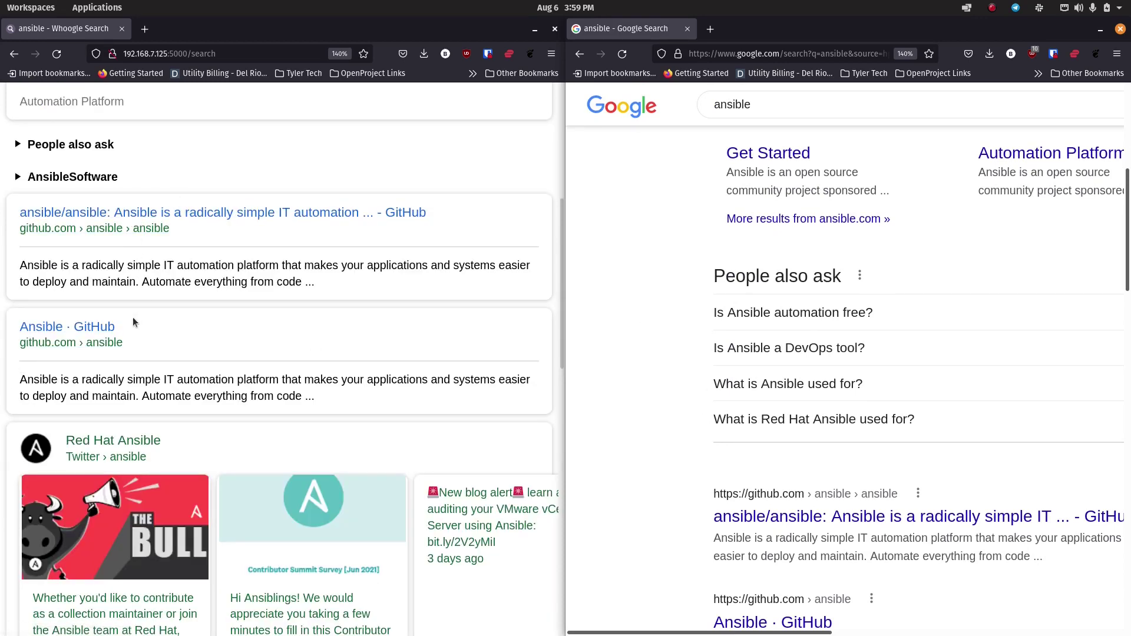
{"action": "scroll", "coordinate": [154, 418], "scroll_direction": "down", "scroll_amount": 3}
{"action": "scroll", "coordinate": [155, 418], "scroll_direction": "down", "scroll_amount": 5}
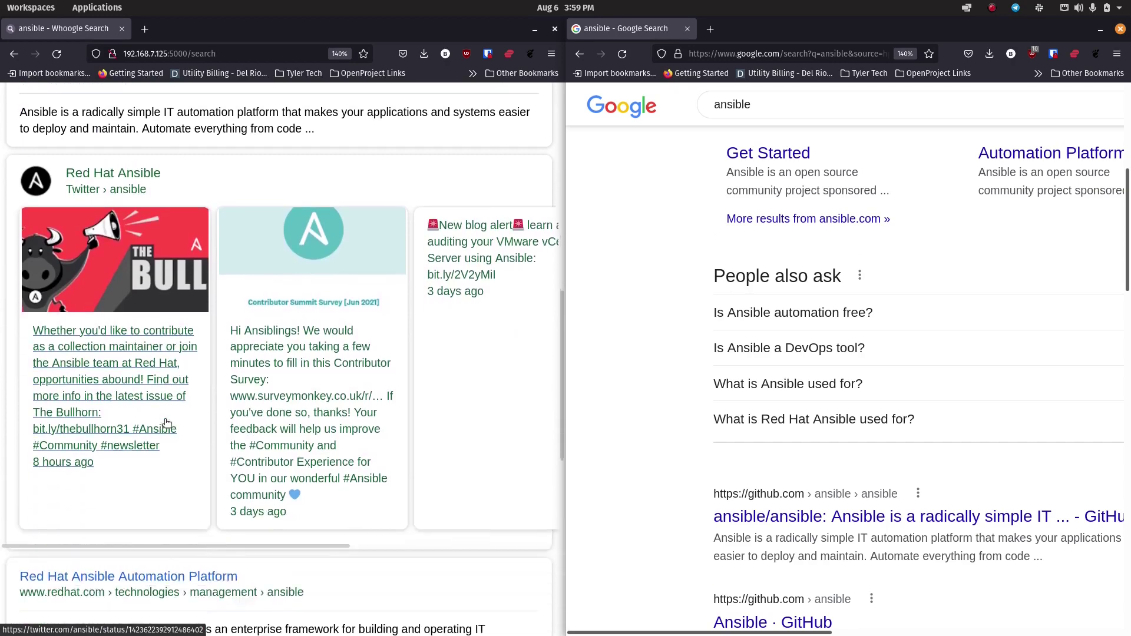
{"action": "scroll", "coordinate": [603, 382], "scroll_direction": "down", "scroll_amount": 5}
{"action": "scroll", "coordinate": [667, 378], "scroll_direction": "down", "scroll_amount": 4}
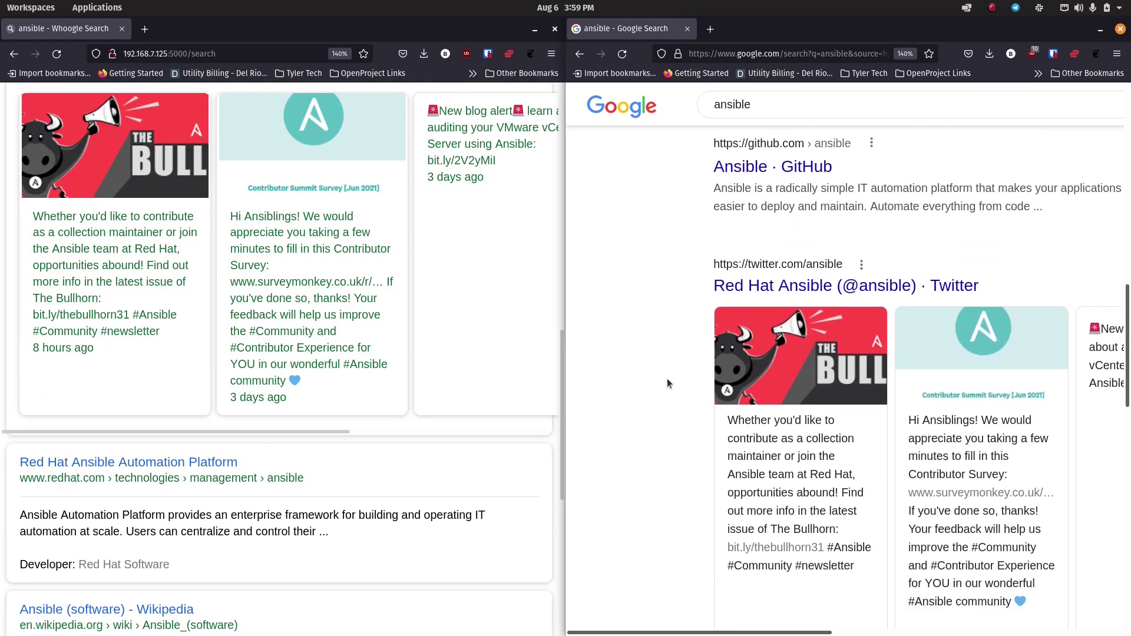
{"action": "scroll", "coordinate": [535, 385], "scroll_direction": "up", "scroll_amount": 1}
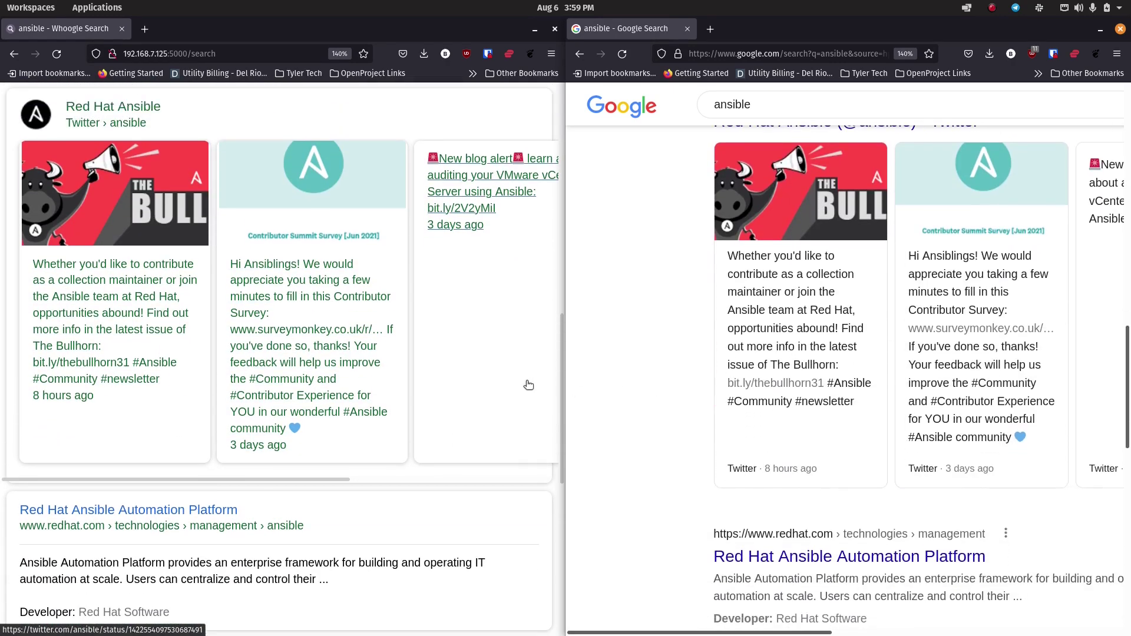
{"action": "scroll", "coordinate": [623, 360], "scroll_direction": "down", "scroll_amount": 4}
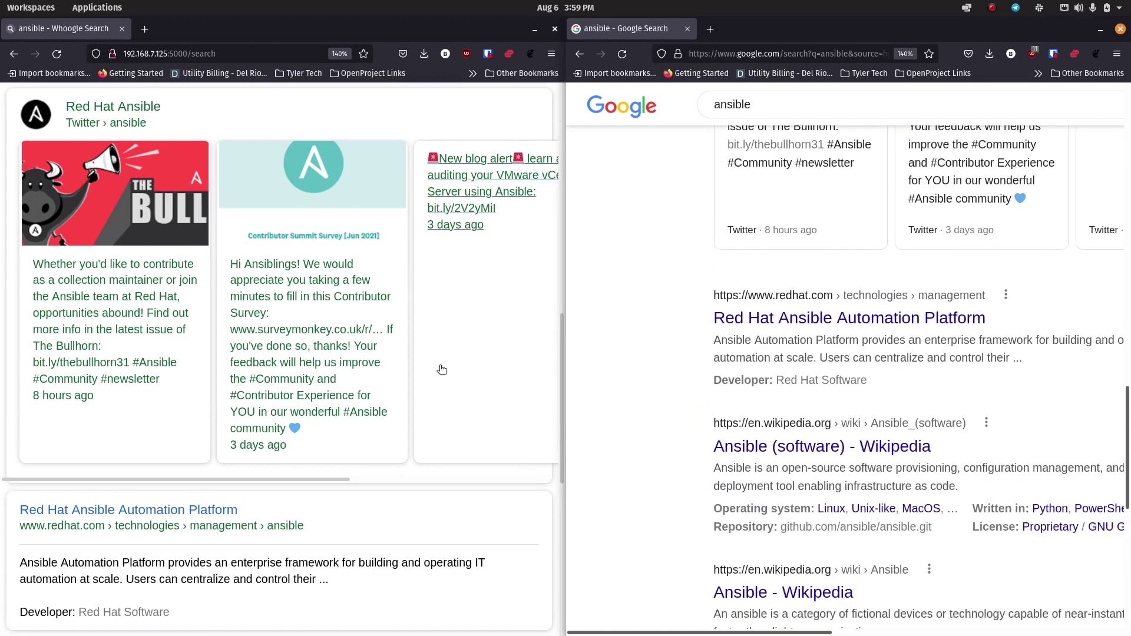
{"action": "scroll", "coordinate": [440, 370], "scroll_direction": "down", "scroll_amount": 4}
{"action": "scroll", "coordinate": [441, 370], "scroll_direction": "down", "scroll_amount": 1}
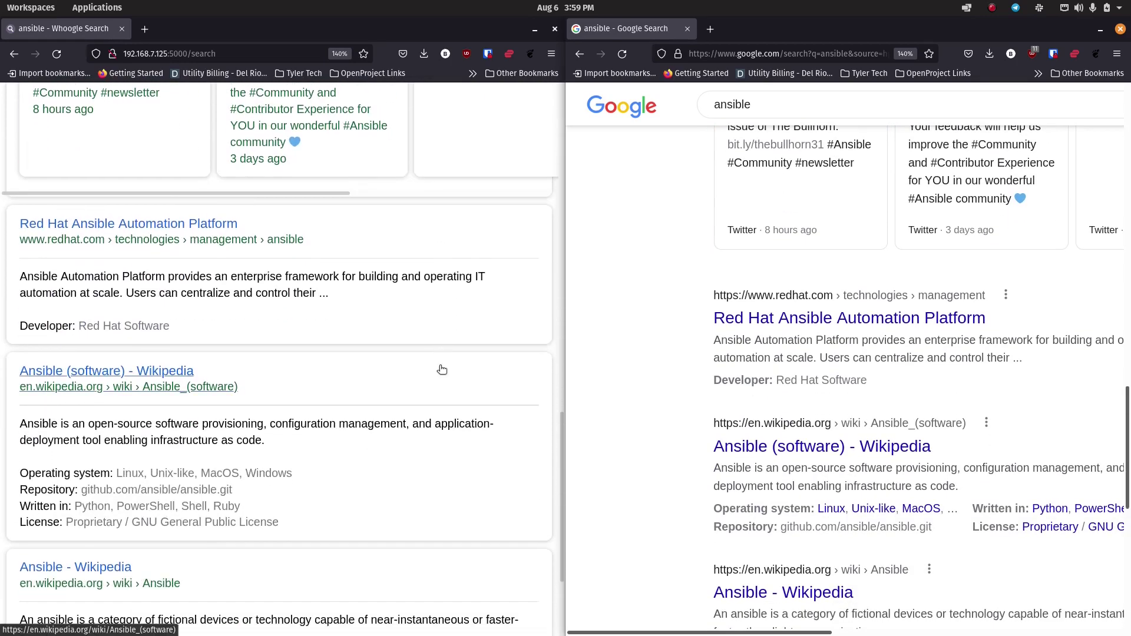
{"action": "scroll", "coordinate": [618, 332], "scroll_direction": "down", "scroll_amount": 2}
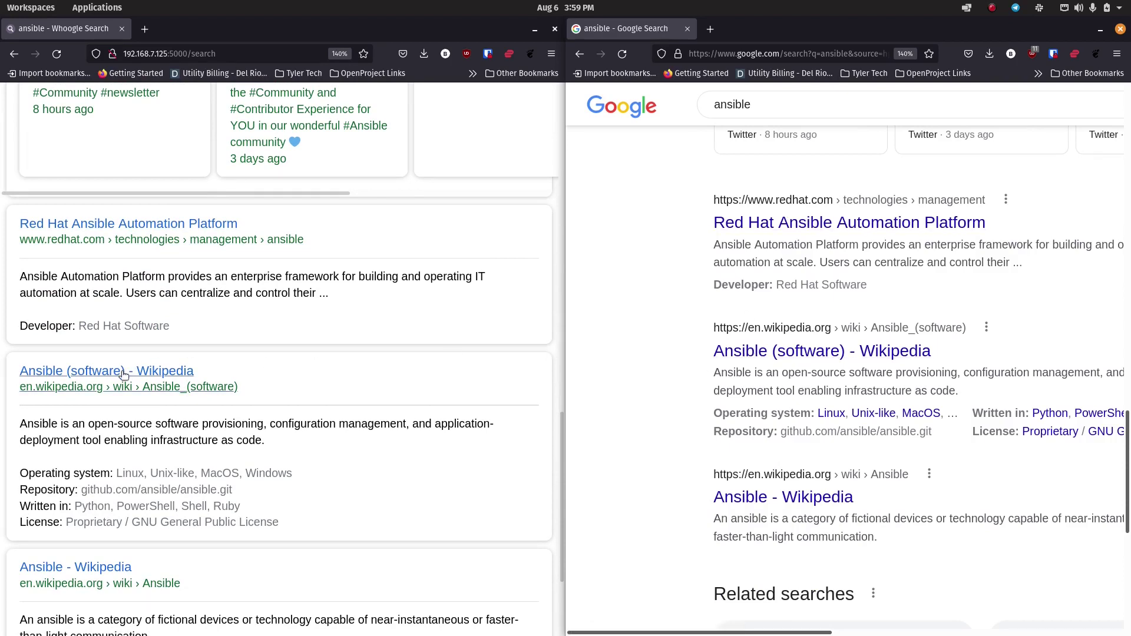
{"action": "scroll", "coordinate": [308, 452], "scroll_direction": "down", "scroll_amount": 3}
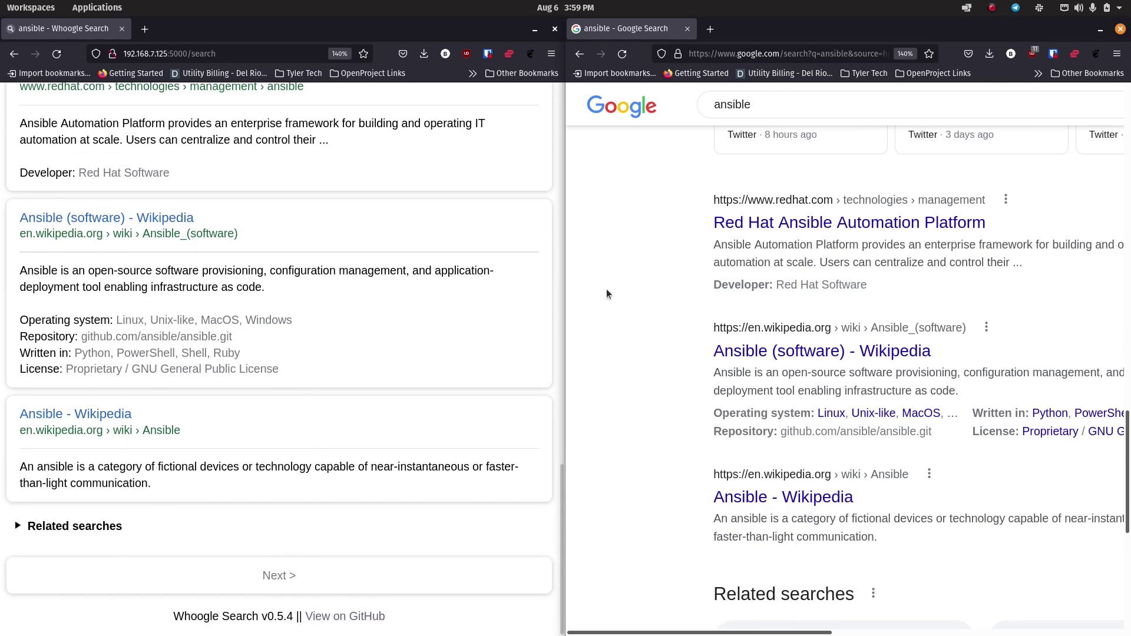
{"action": "scroll", "coordinate": [660, 367], "scroll_direction": "down", "scroll_amount": 5}
{"action": "scroll", "coordinate": [660, 367], "scroll_direction": "up", "scroll_amount": 15}
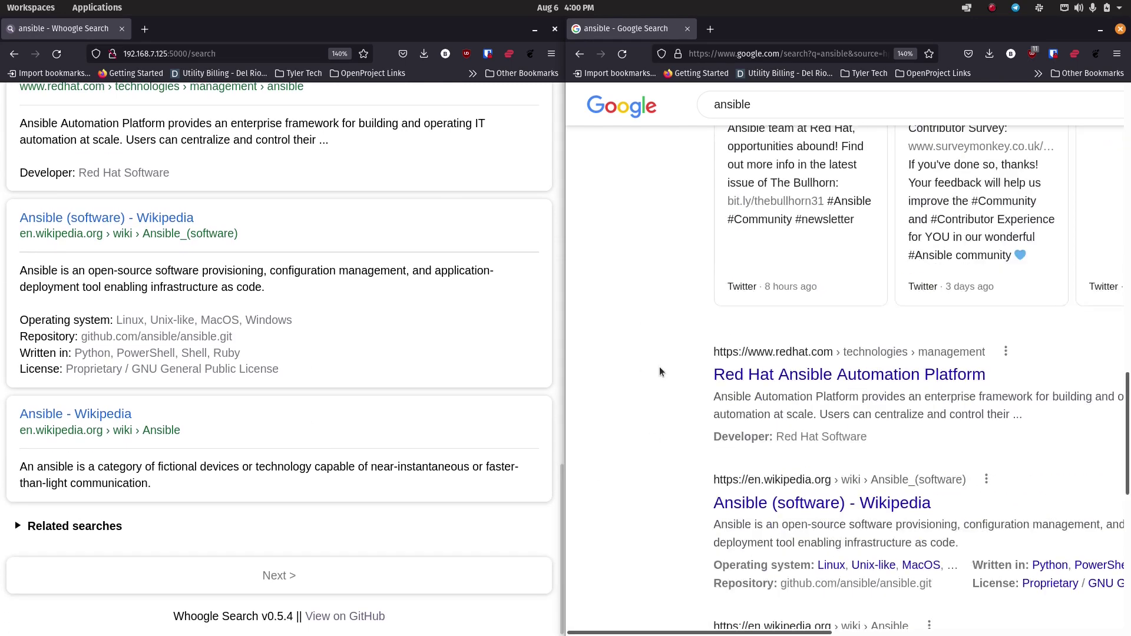
{"action": "scroll", "coordinate": [354, 331], "scroll_direction": "up", "scroll_amount": 15}
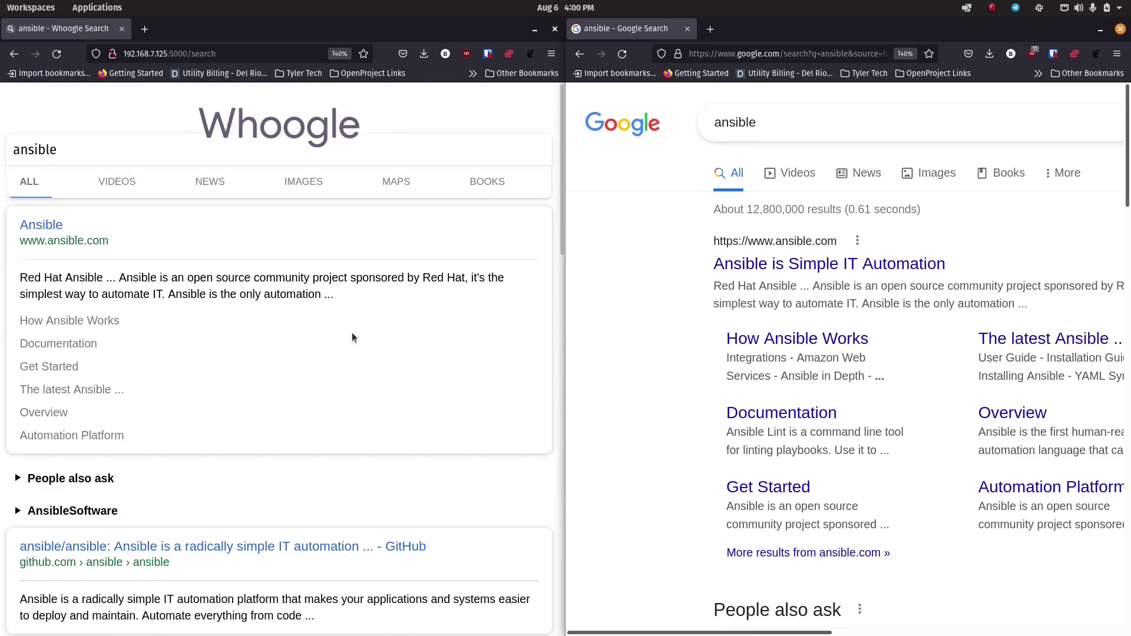
Search 'Microsoft Visual Sgtudio' in both Whoogle and Google.
{"action": "left_click", "coordinate": [162, 157]}
{"action": "double_click", "coordinate": [159, 156]}
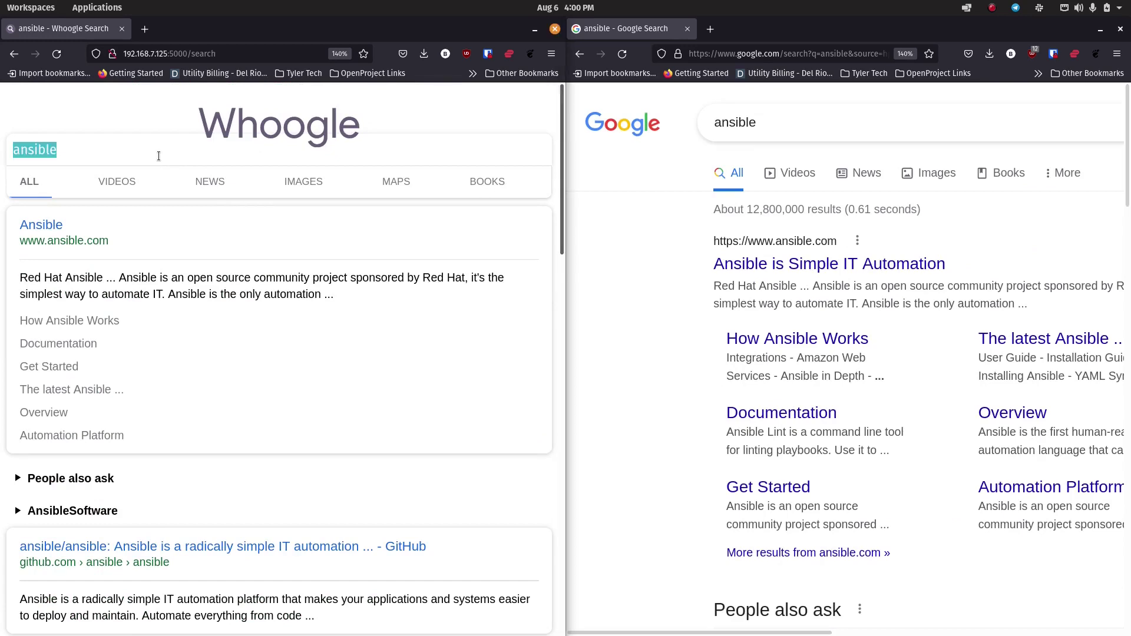
{"action": "type", "text": "Microsoft "}
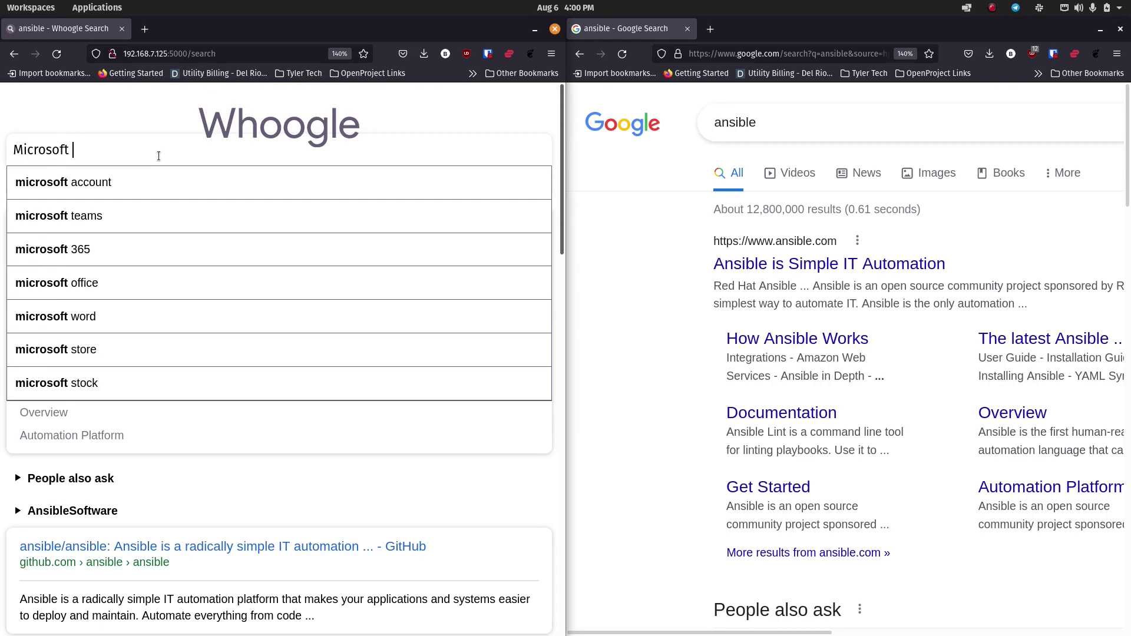
{"action": "type", "text": "Visual Sgtu"}
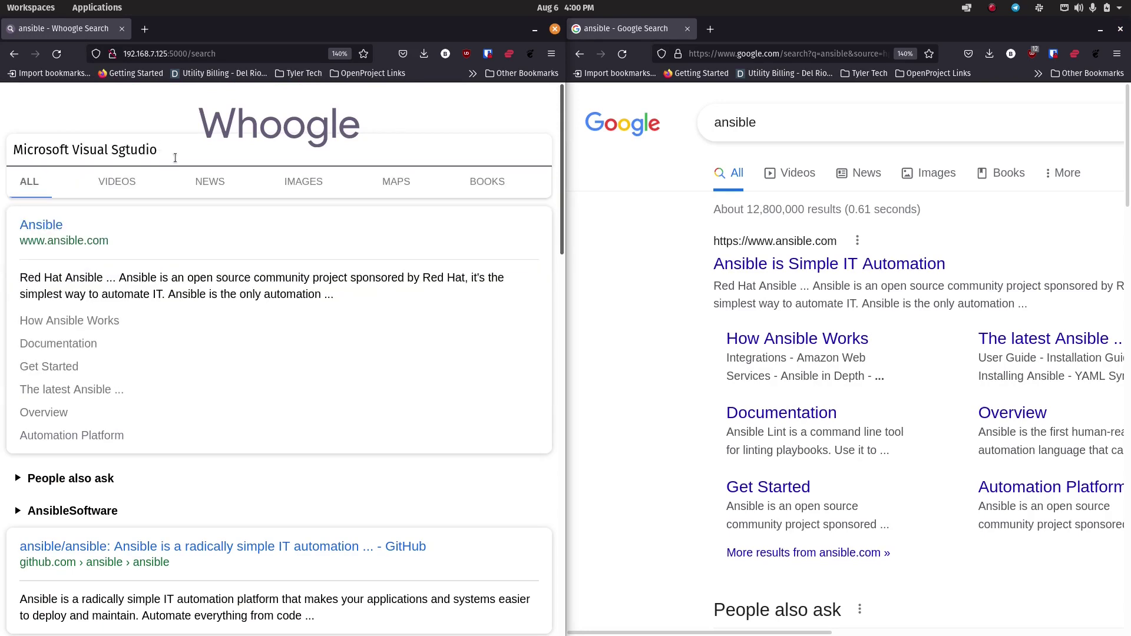
{"action": "type", "text": "dio"}
{"action": "left_click_drag", "start_coordinate": [177, 152], "coordinate": [1, 153]}
{"action": "key", "text": "ctrl+c"}
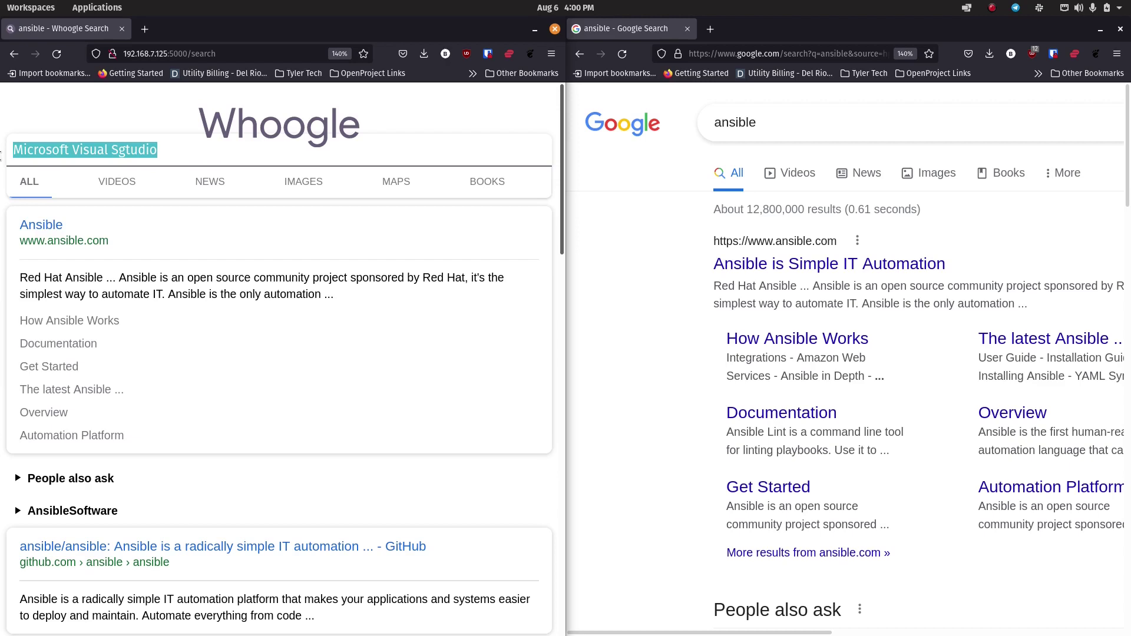
{"action": "left_click", "coordinate": [797, 124]}
{"action": "key", "text": "ctrl+a"}
{"action": "key", "text": "ctrl+v"}
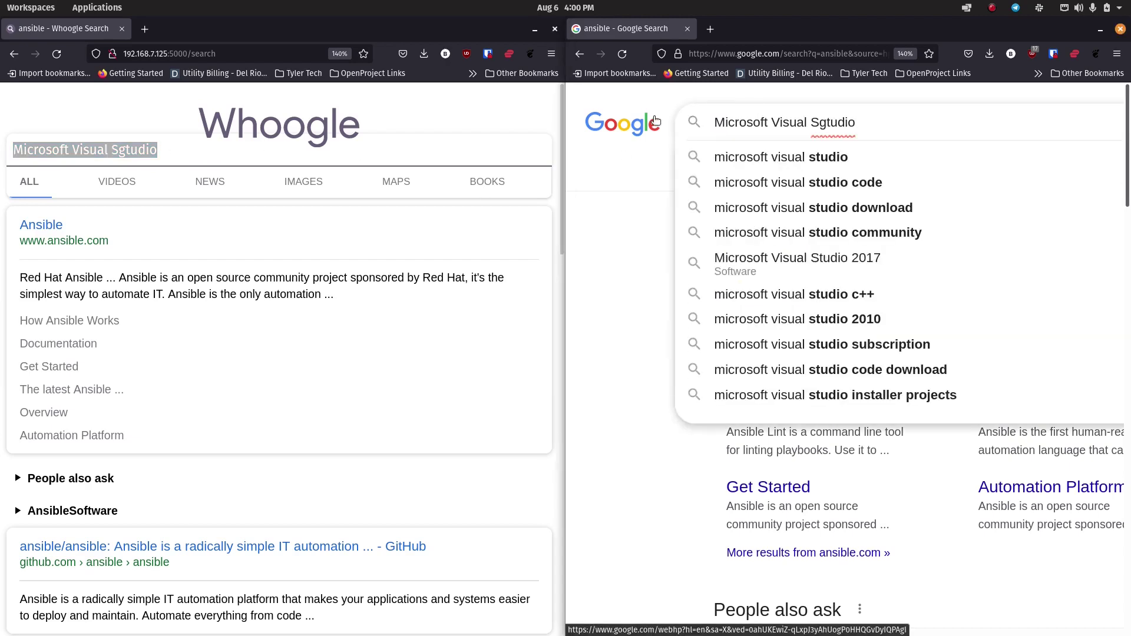
{"action": "key", "text": "Return"}
{"action": "left_click", "coordinate": [264, 155]}
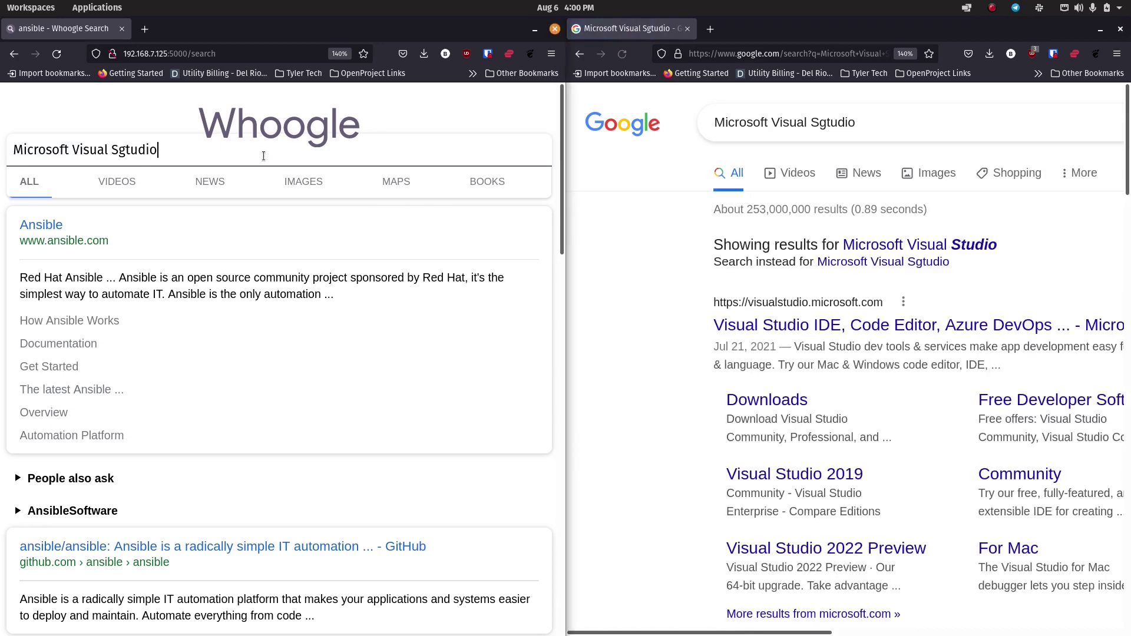
{"action": "key", "text": "Return"}
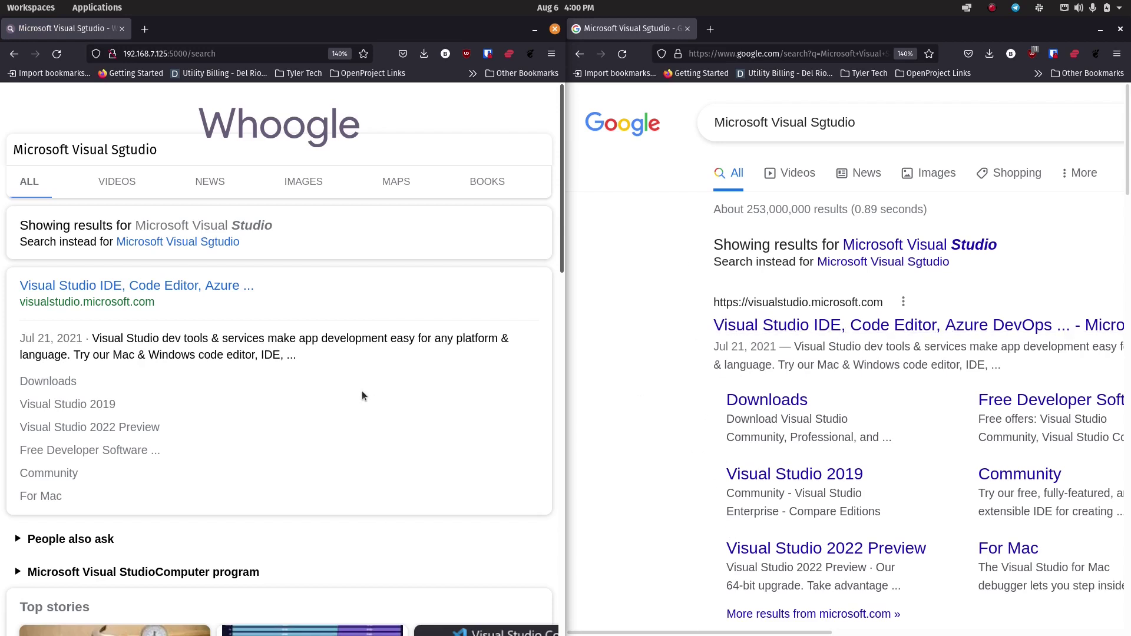
Compare the results, close the Google tab, and maximise the Whoogle window.
{"action": "scroll", "coordinate": [645, 351], "scroll_direction": "down", "scroll_amount": 5}
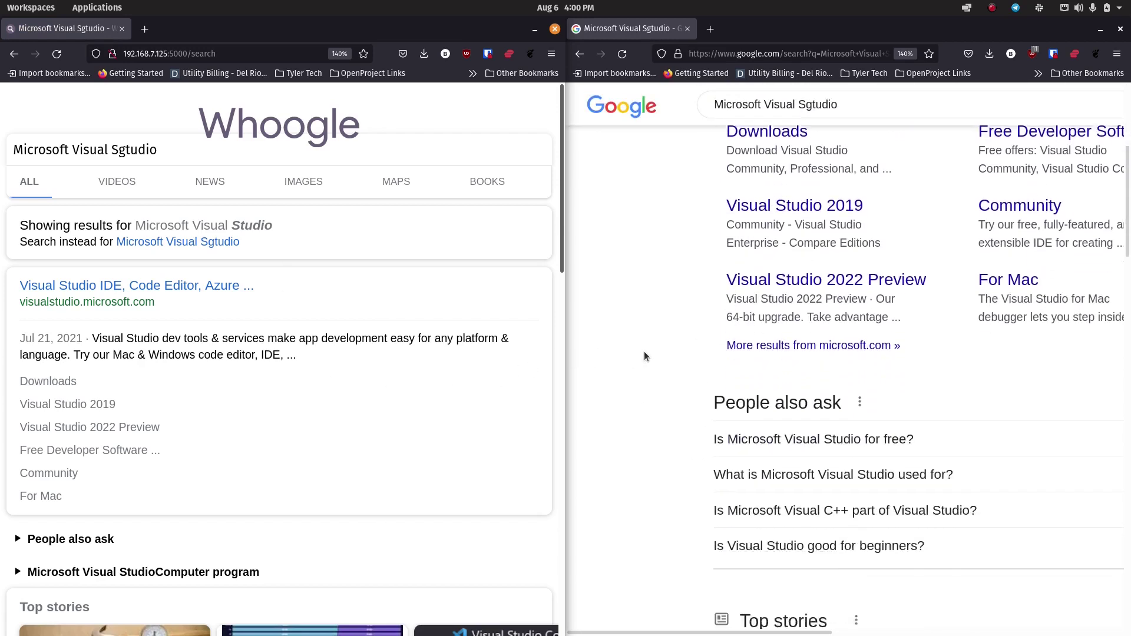
{"action": "scroll", "coordinate": [396, 415], "scroll_direction": "down", "scroll_amount": 1}
{"action": "scroll", "coordinate": [396, 415], "scroll_direction": "down", "scroll_amount": 4}
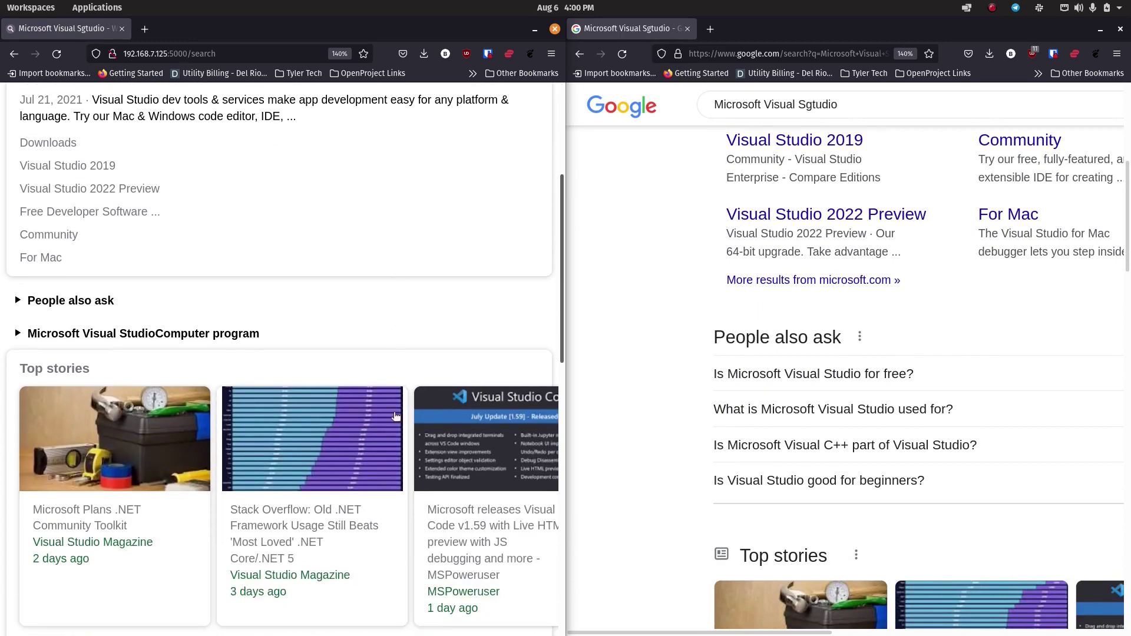
{"action": "scroll", "coordinate": [643, 381], "scroll_direction": "up", "scroll_amount": 5}
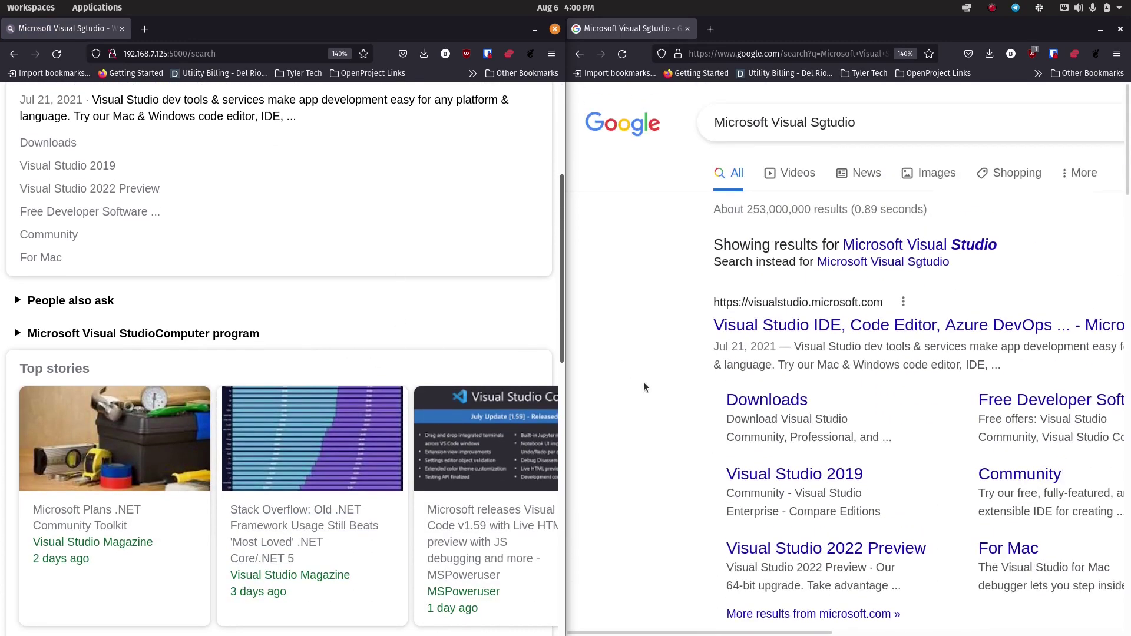
{"action": "scroll", "coordinate": [365, 322], "scroll_direction": "up", "scroll_amount": 4}
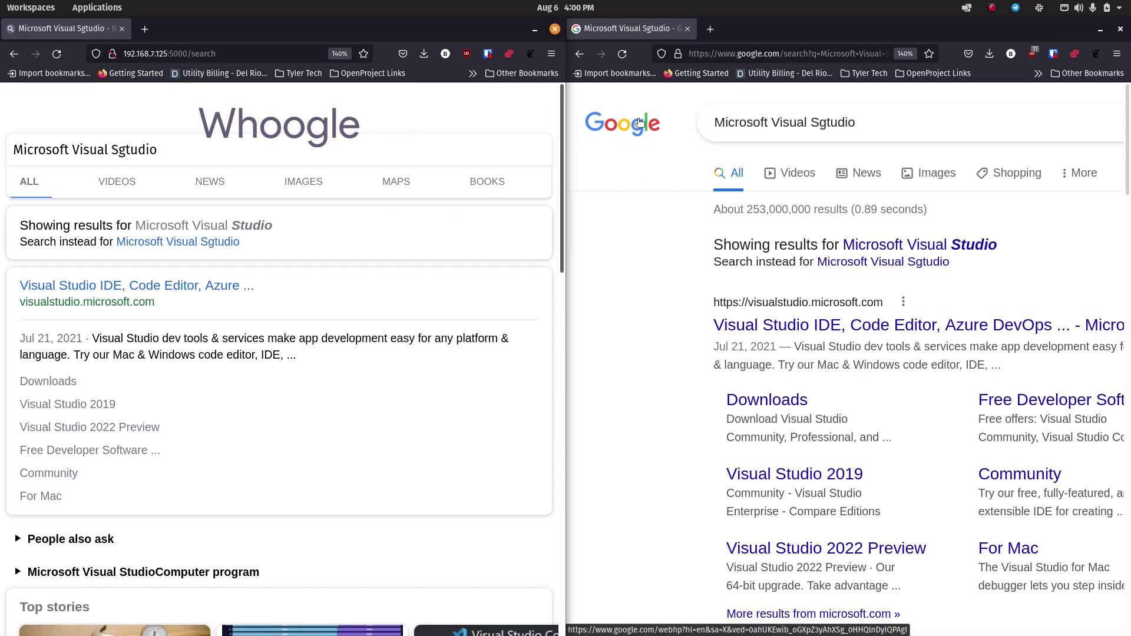
{"action": "left_click", "coordinate": [689, 29]}
{"action": "key", "text": "super+g"}
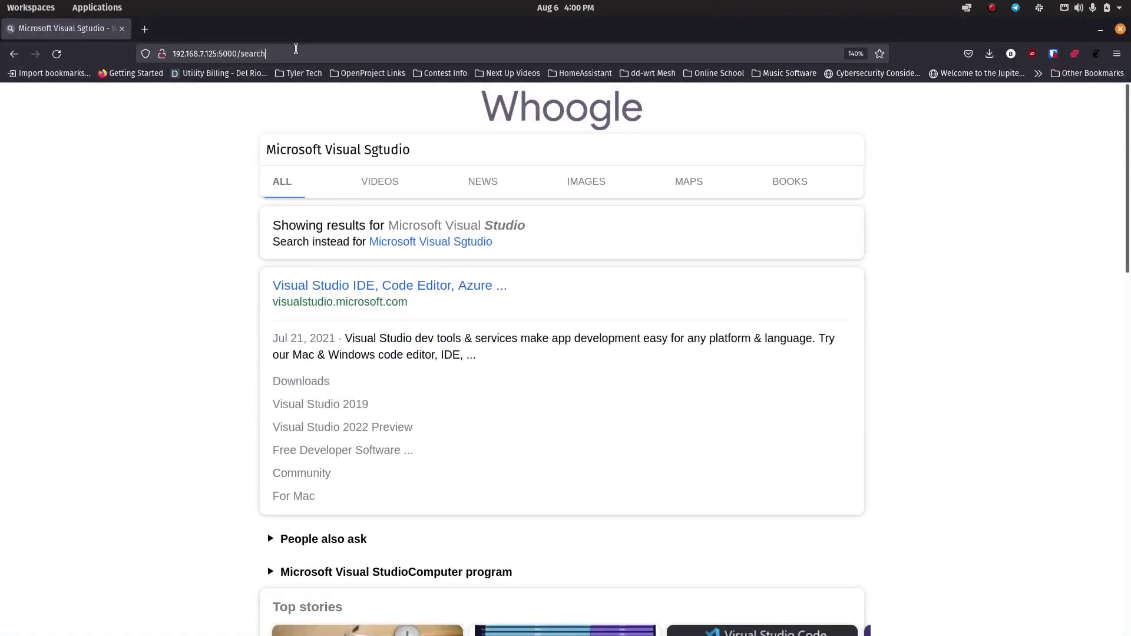
Open the OSiA dashboard in a new tab and launch Whoogle from its Search card.
{"action": "left_click", "coordinate": [298, 53]}
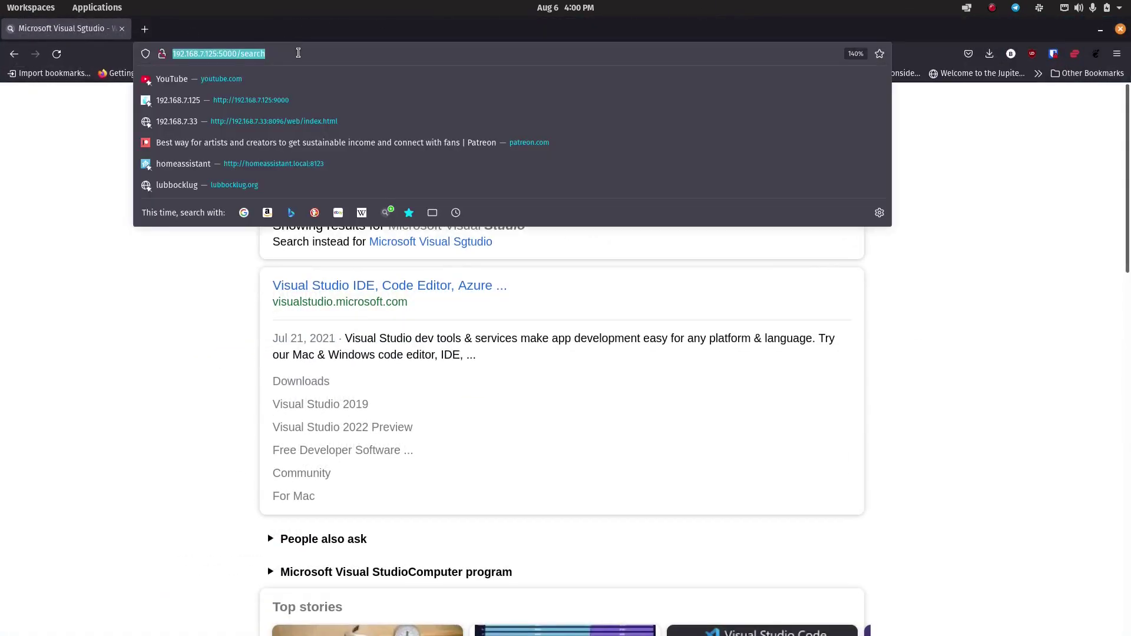
{"action": "left_click", "coordinate": [299, 53]}
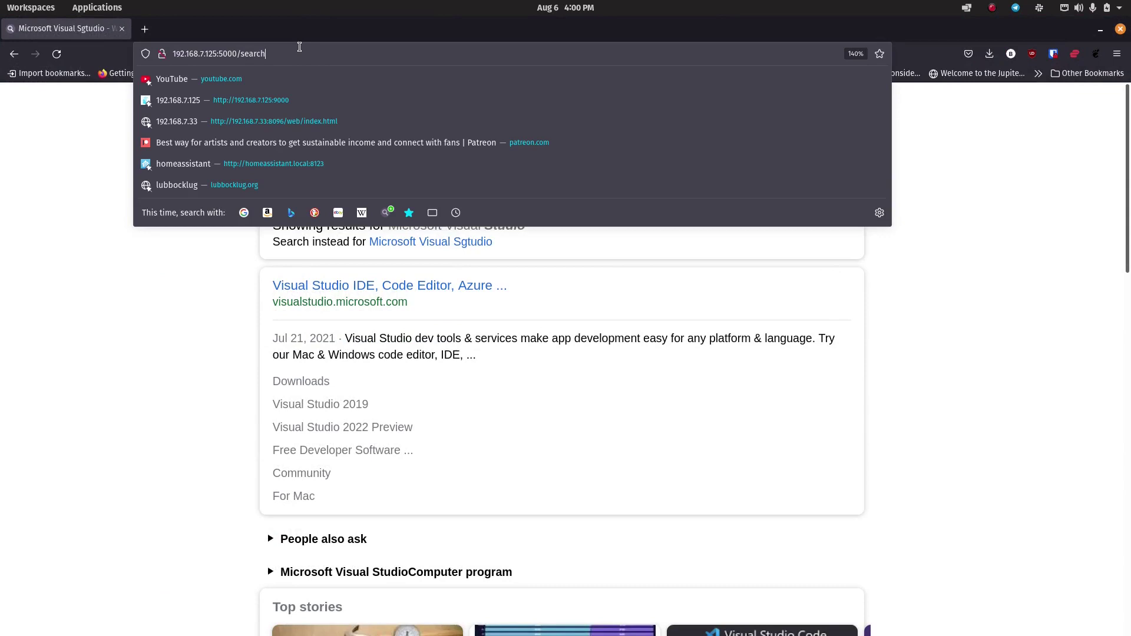
{"action": "triple_click", "coordinate": [298, 53]}
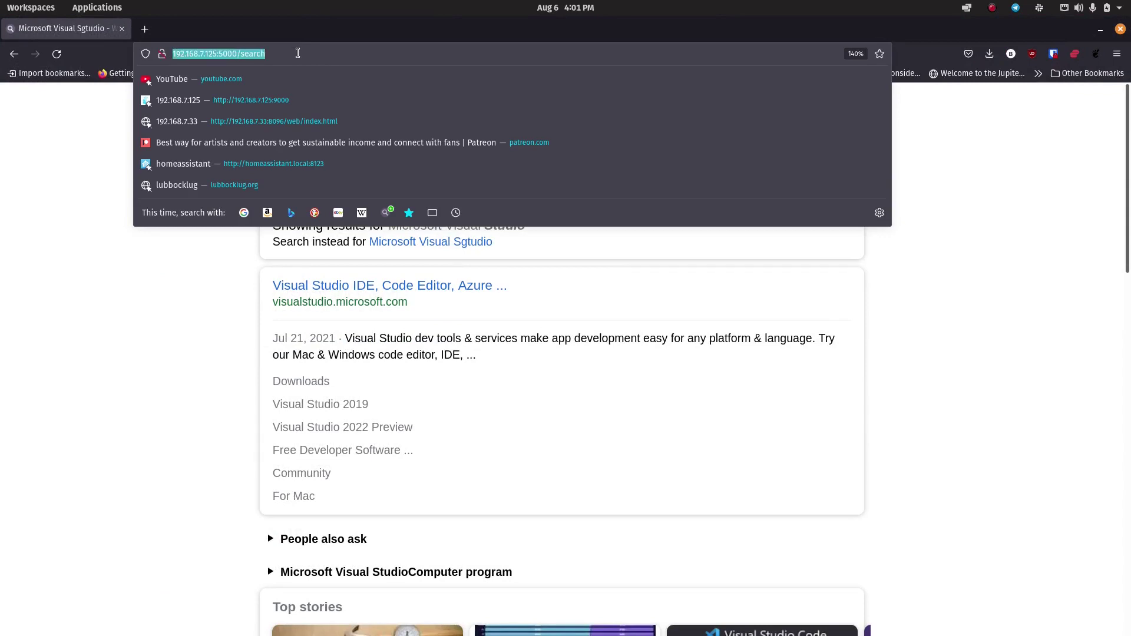
{"action": "left_click", "coordinate": [145, 29]}
{"action": "left_click", "coordinate": [226, 54]}
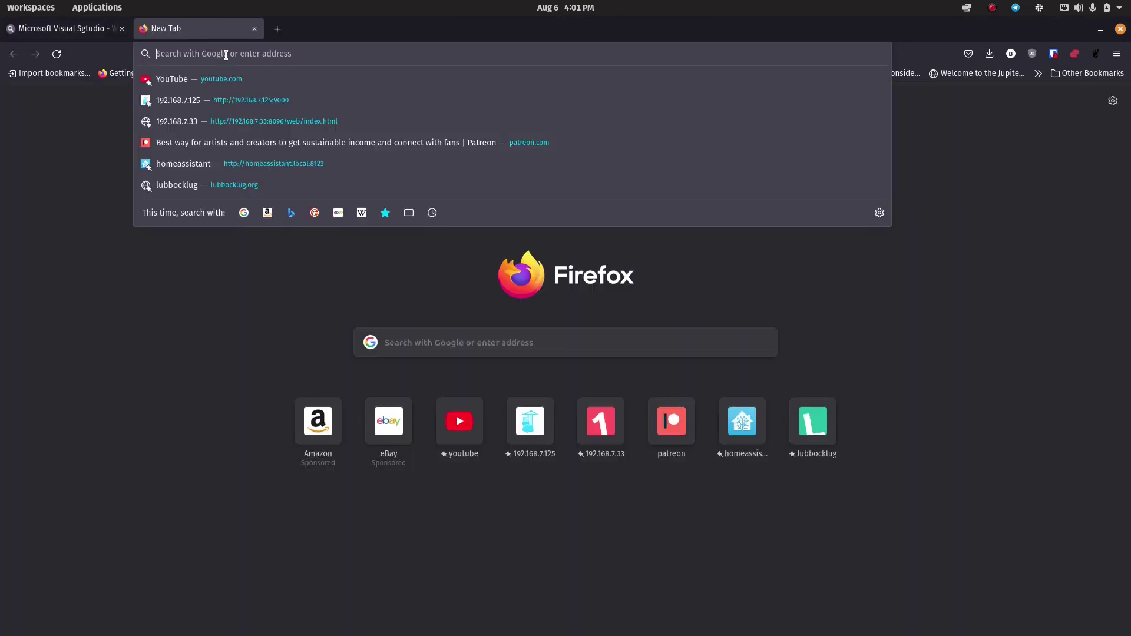
{"action": "type", "text": "s"}
{"action": "left_click", "coordinate": [271, 240]}
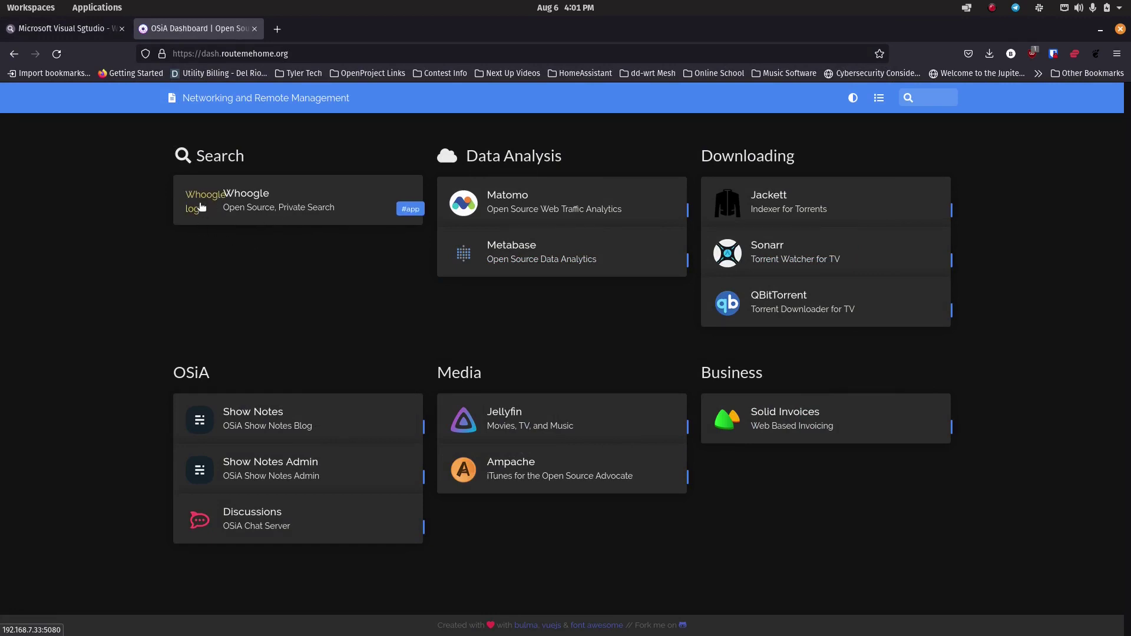
{"action": "left_click", "coordinate": [260, 219]}
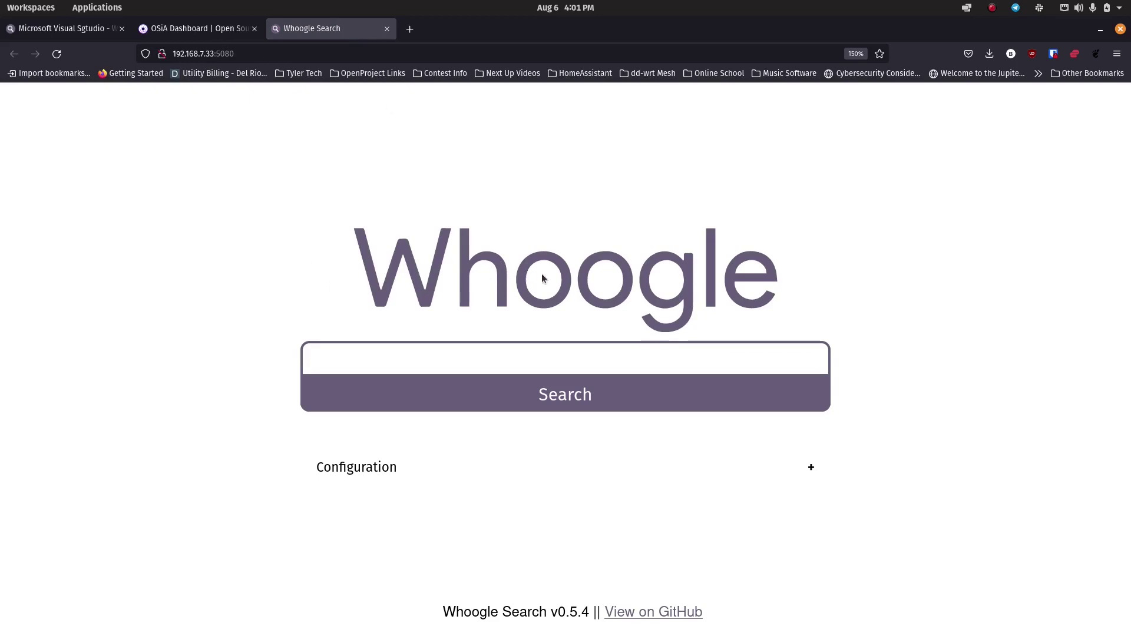
Flip between the search results, Whoogle home page and OSiA dashboard tabs to compare.
{"action": "left_click", "coordinate": [59, 30]}
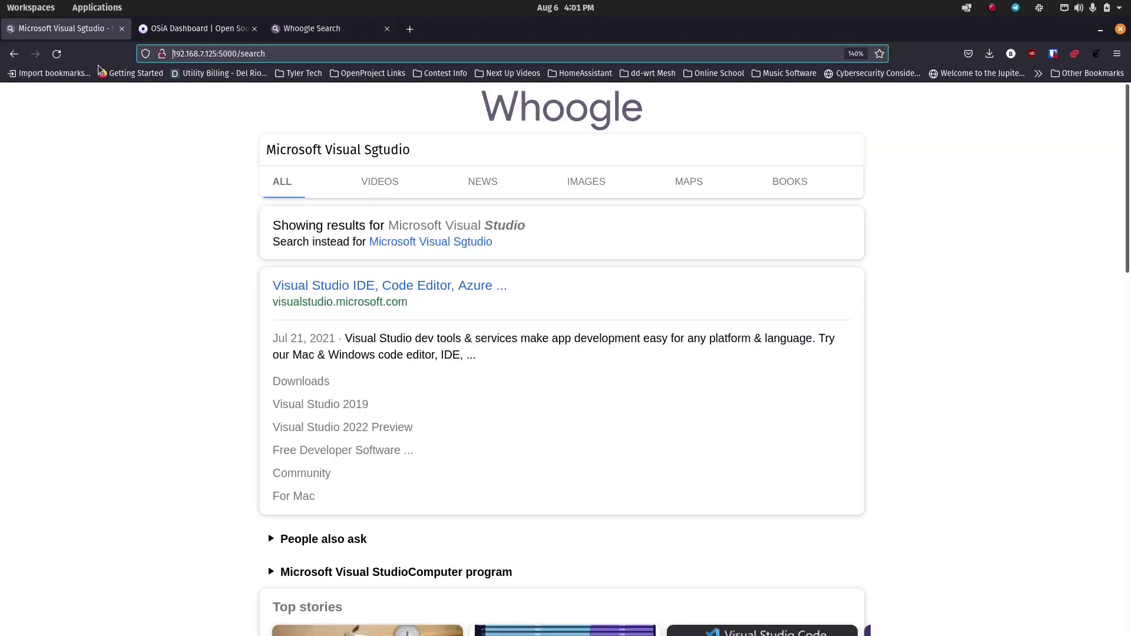
{"action": "left_click", "coordinate": [329, 27]}
{"action": "left_click", "coordinate": [100, 28]}
{"action": "left_click", "coordinate": [206, 31]}
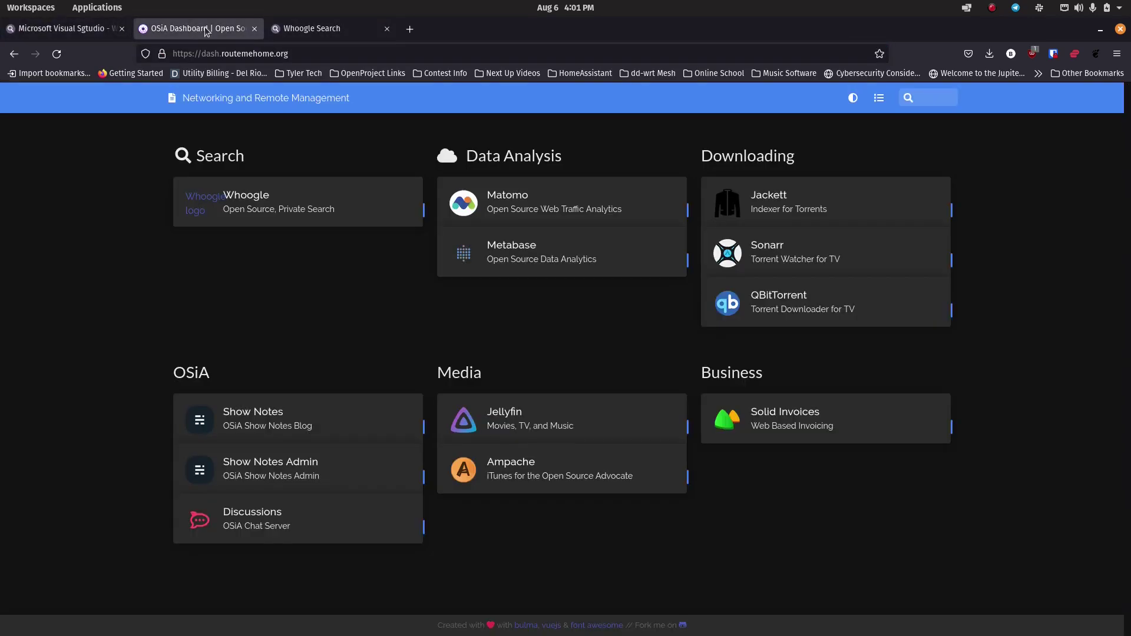
{"action": "left_click", "coordinate": [287, 30]}
{"action": "left_click", "coordinate": [94, 30]}
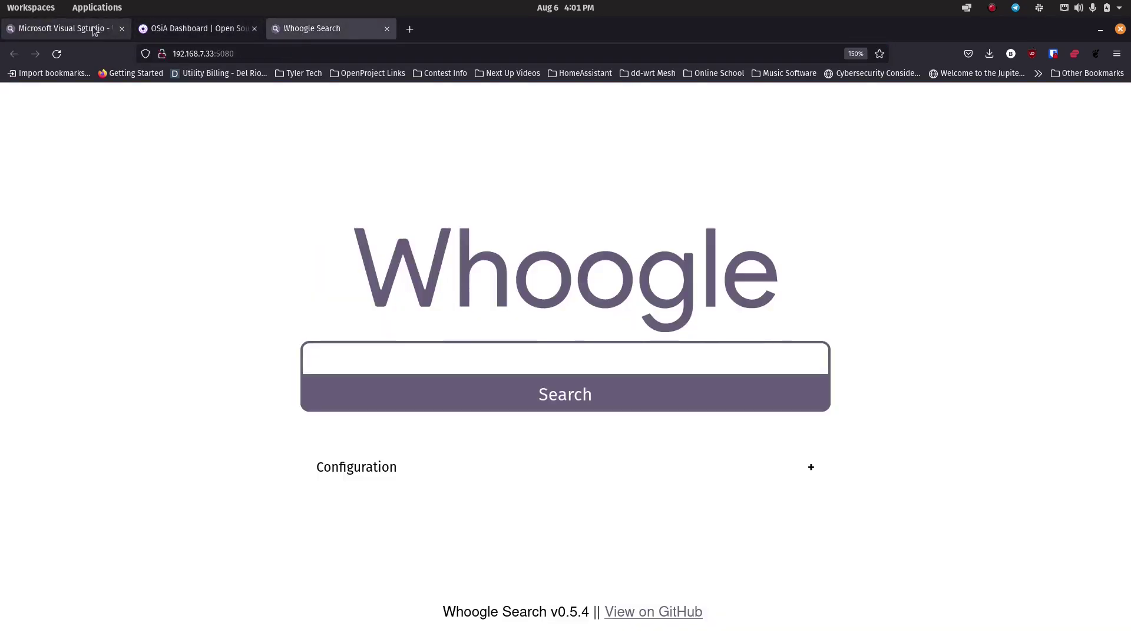
{"action": "left_click", "coordinate": [215, 34]}
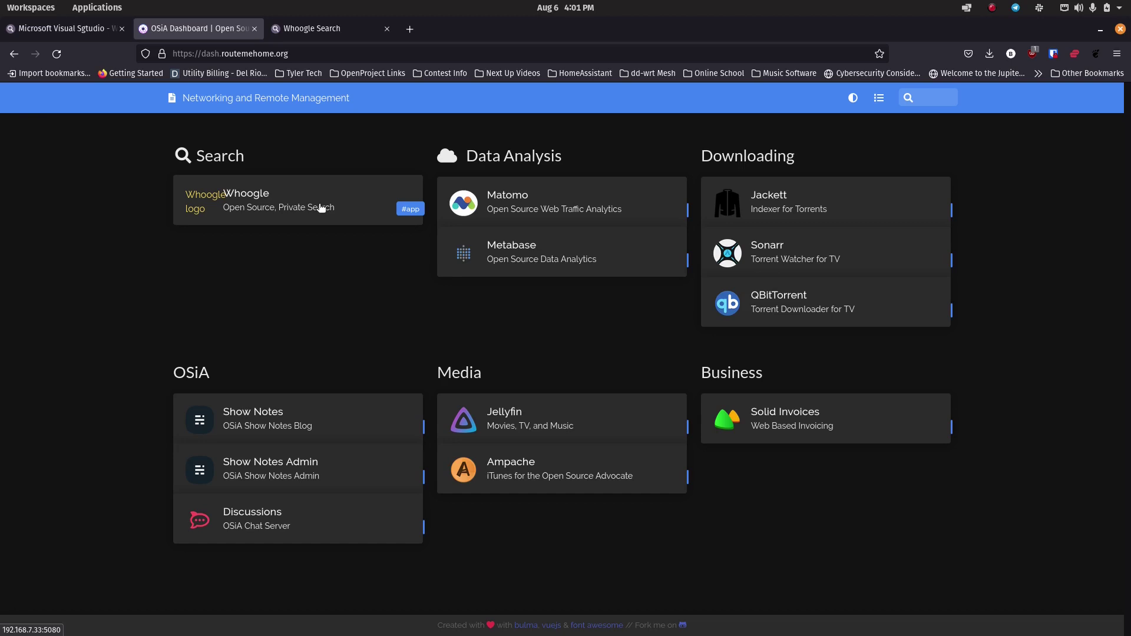
From the dashboard's Networking page, launch Nginx Proxy Manager and list its 9 proxy hosts.
{"action": "left_click", "coordinate": [411, 30]}
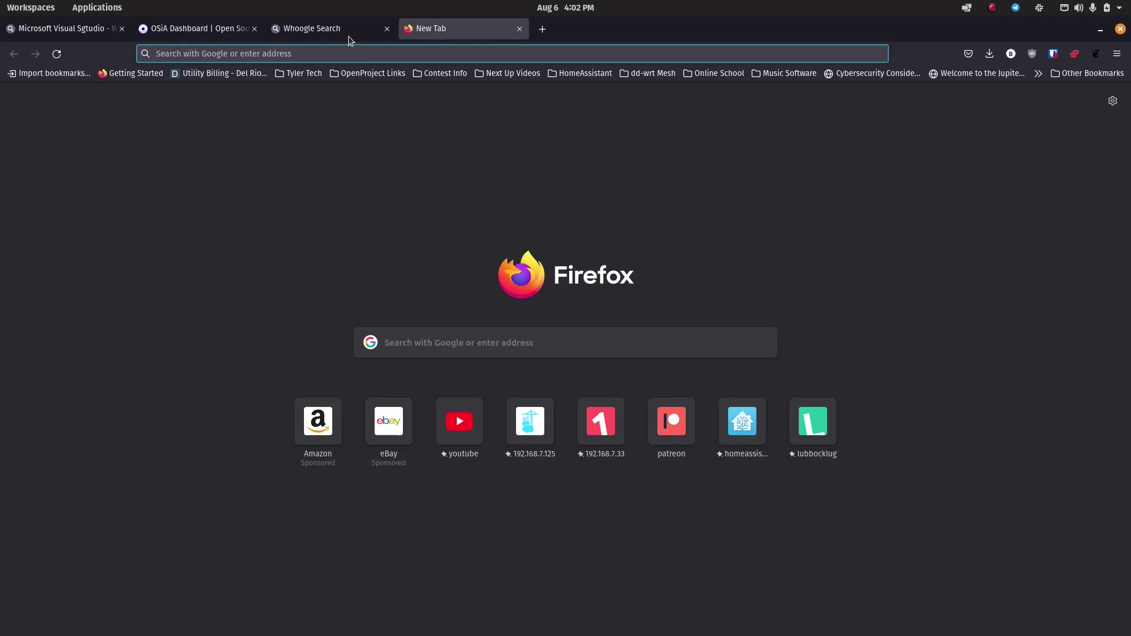
{"action": "left_click", "coordinate": [348, 37]}
{"action": "left_click", "coordinate": [211, 31]}
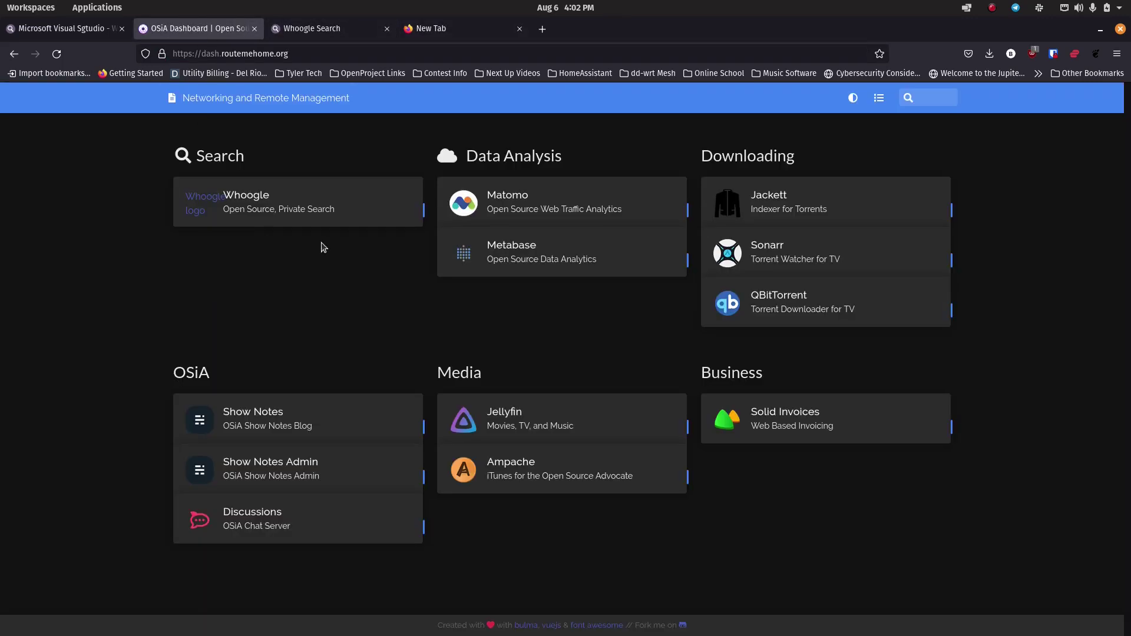
{"action": "left_click", "coordinate": [235, 99]}
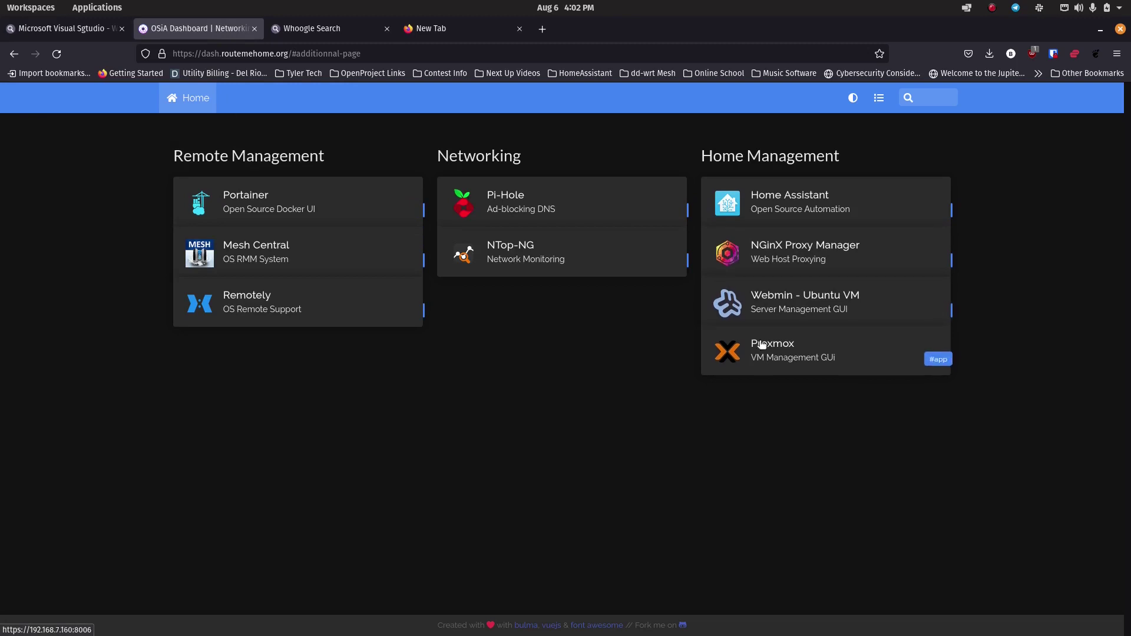
{"action": "left_click", "coordinate": [804, 248]}
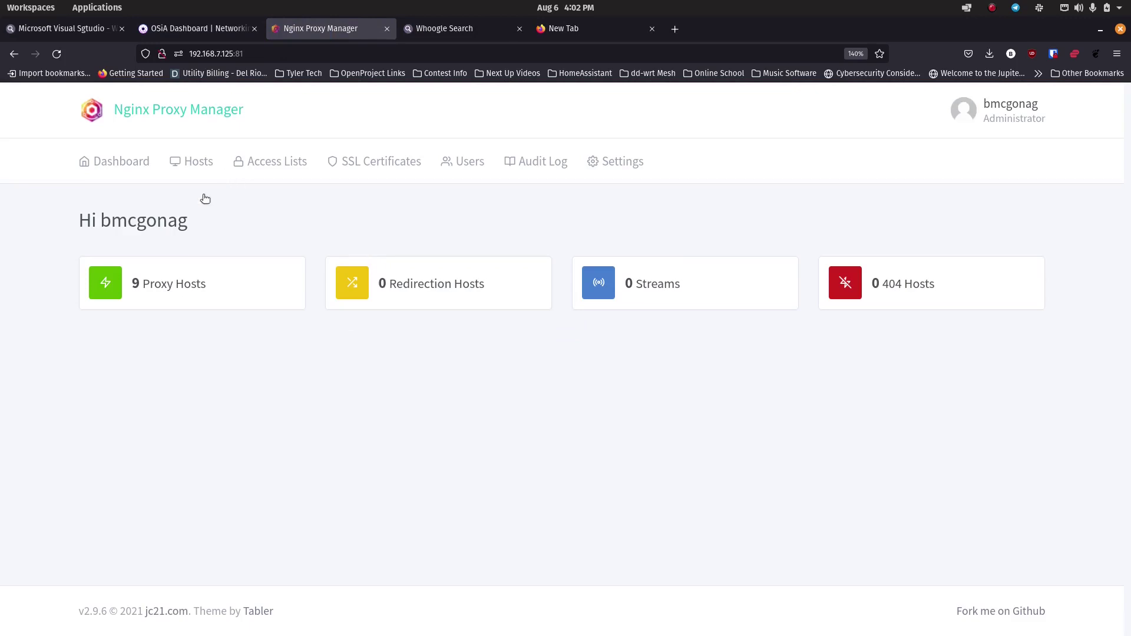
{"action": "left_click", "coordinate": [164, 284]}
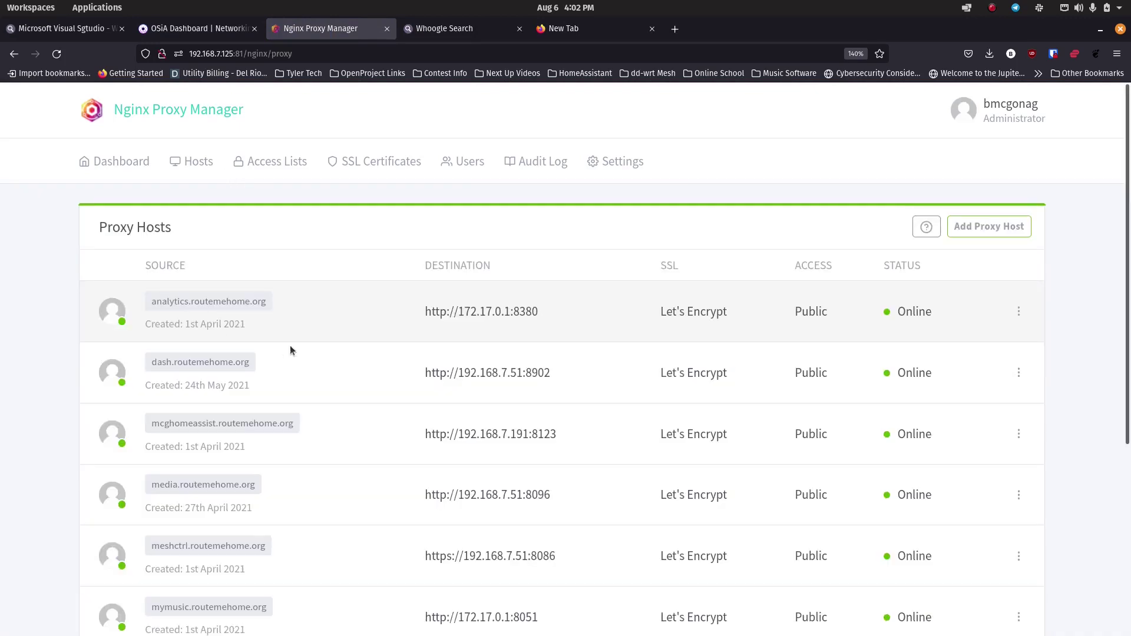
Start a new proxy host with the domain name whoogle.routemehome.org.
{"action": "left_click", "coordinate": [989, 231]}
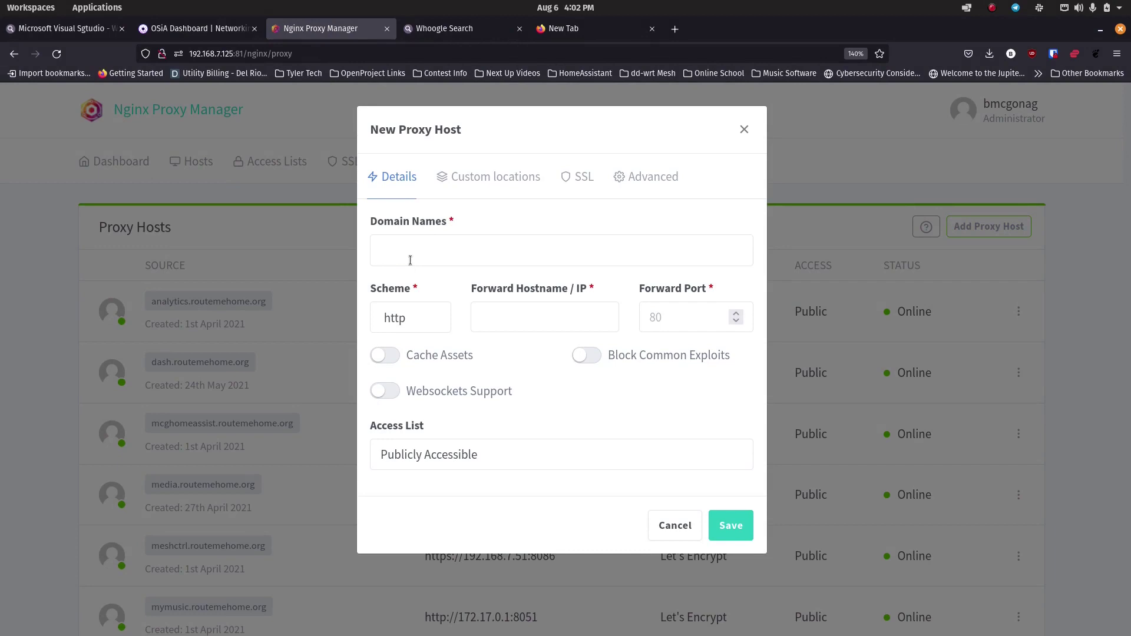
{"action": "left_click", "coordinate": [412, 250]}
{"action": "type", "text": "who"}
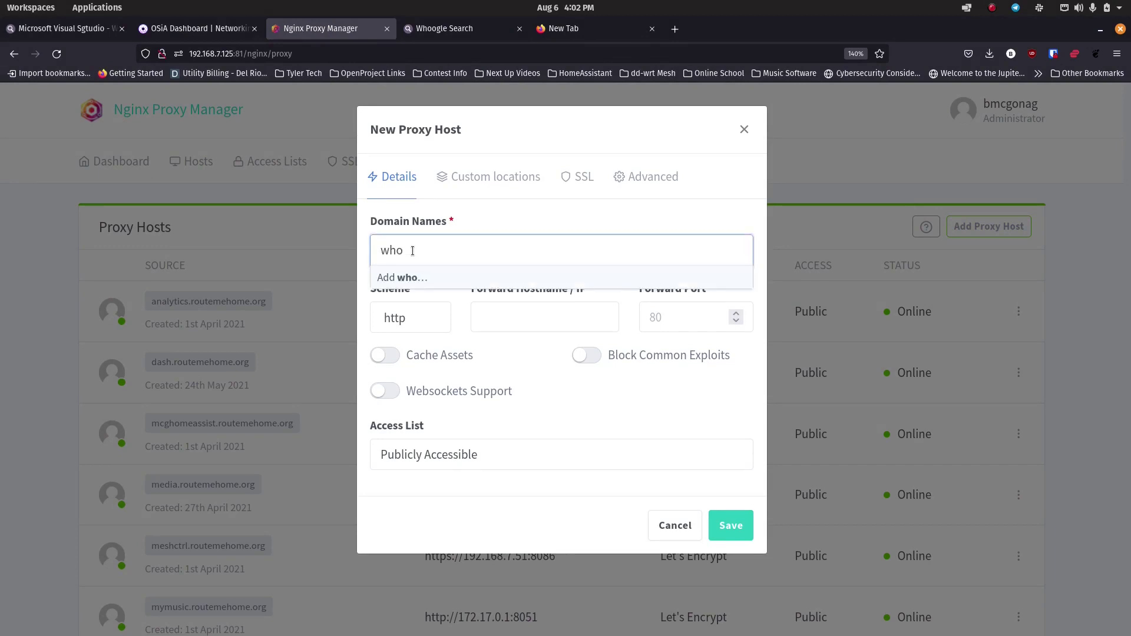
{"action": "type", "text": "ogle."}
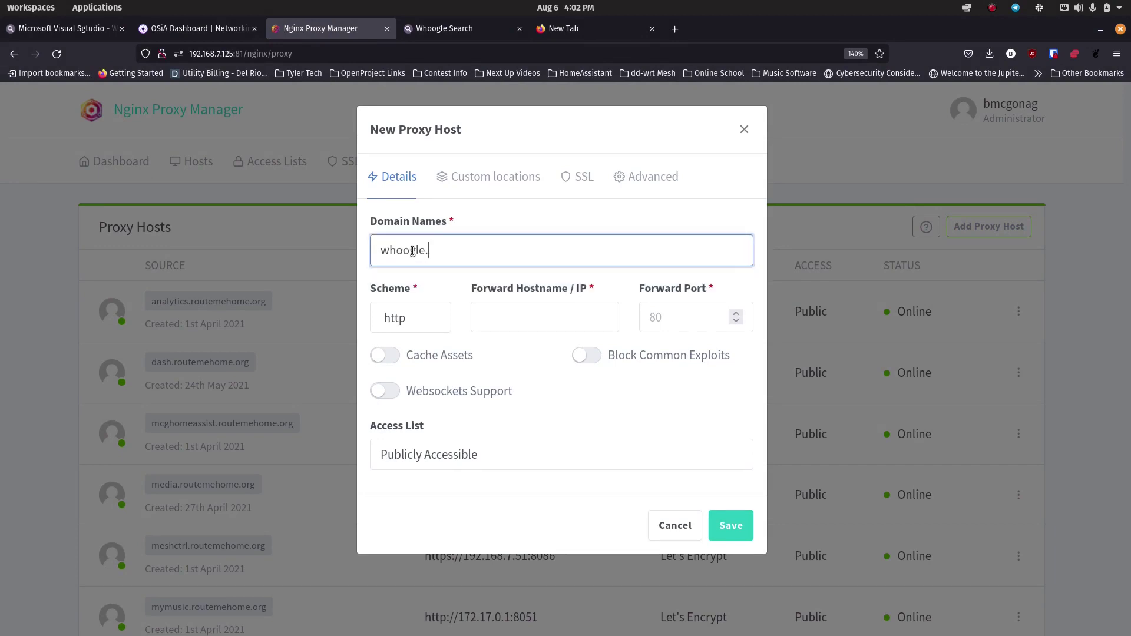
{"action": "type", "text": "routemehome.org"}
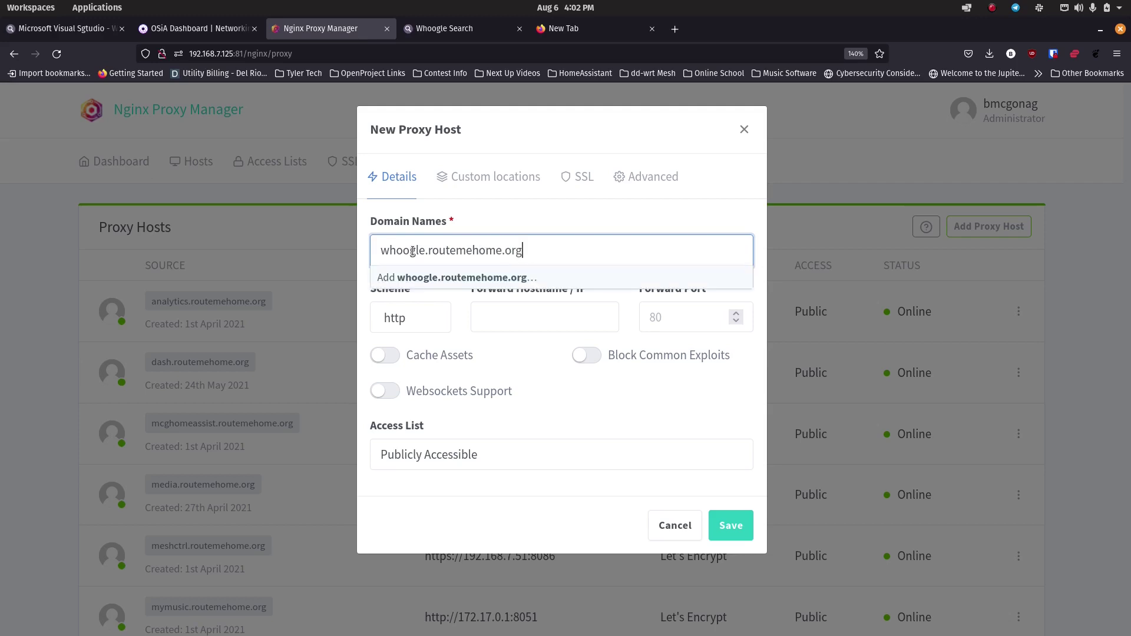
{"action": "key", "text": "Return"}
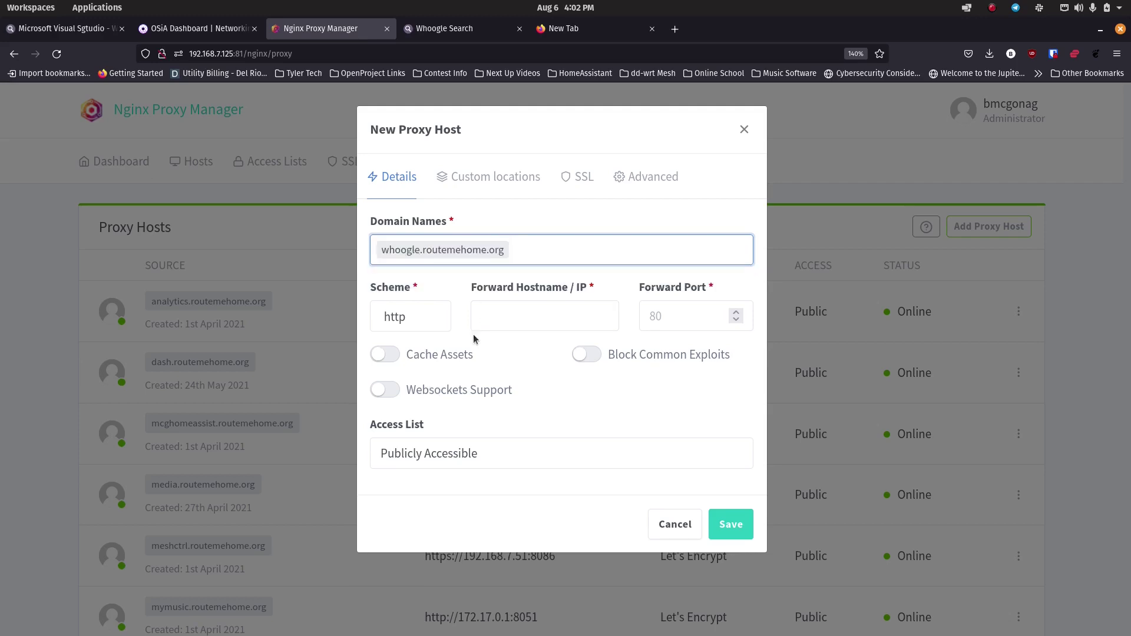
{"action": "left_click", "coordinate": [484, 318]}
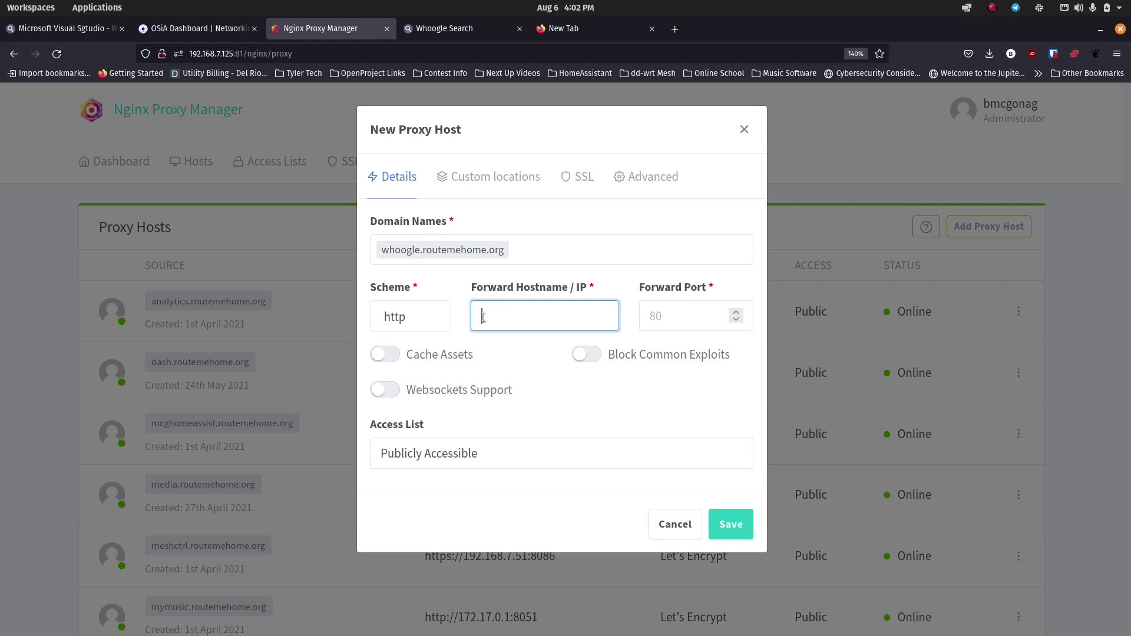
Forward the host to 192.168.7.125 port 5000, block common exploits, and save.
{"action": "type", "text": "192.168.7.125"}
{"action": "key", "text": "Tab"}
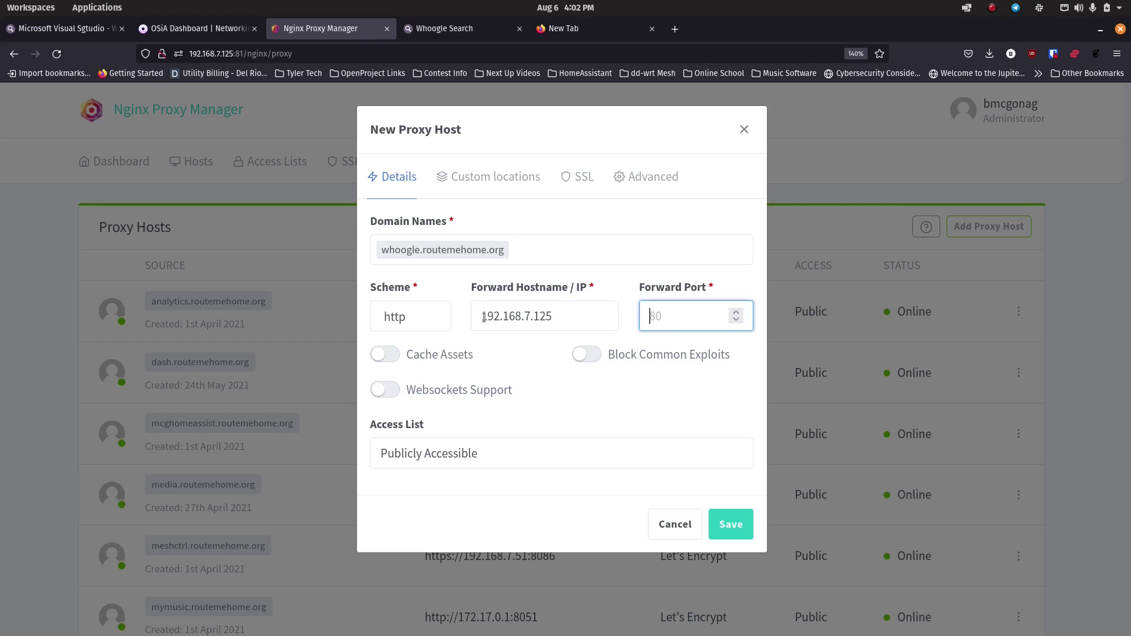
{"action": "type", "text": "5000"}
{"action": "left_click", "coordinate": [589, 353]}
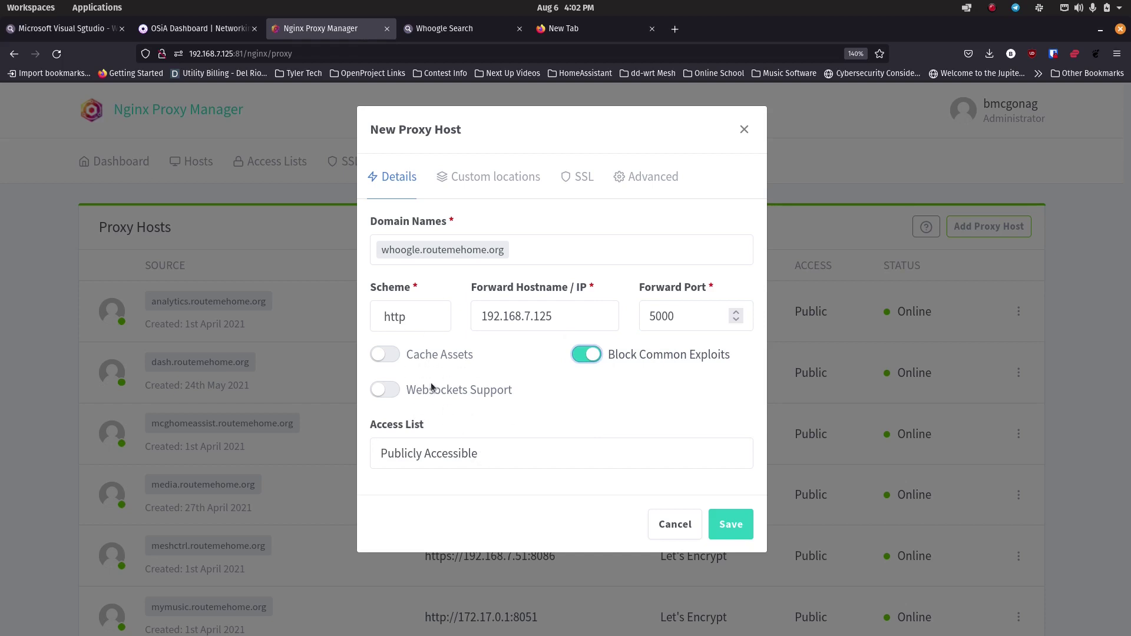
{"action": "left_click", "coordinate": [730, 524]}
{"action": "left_click", "coordinate": [738, 526]}
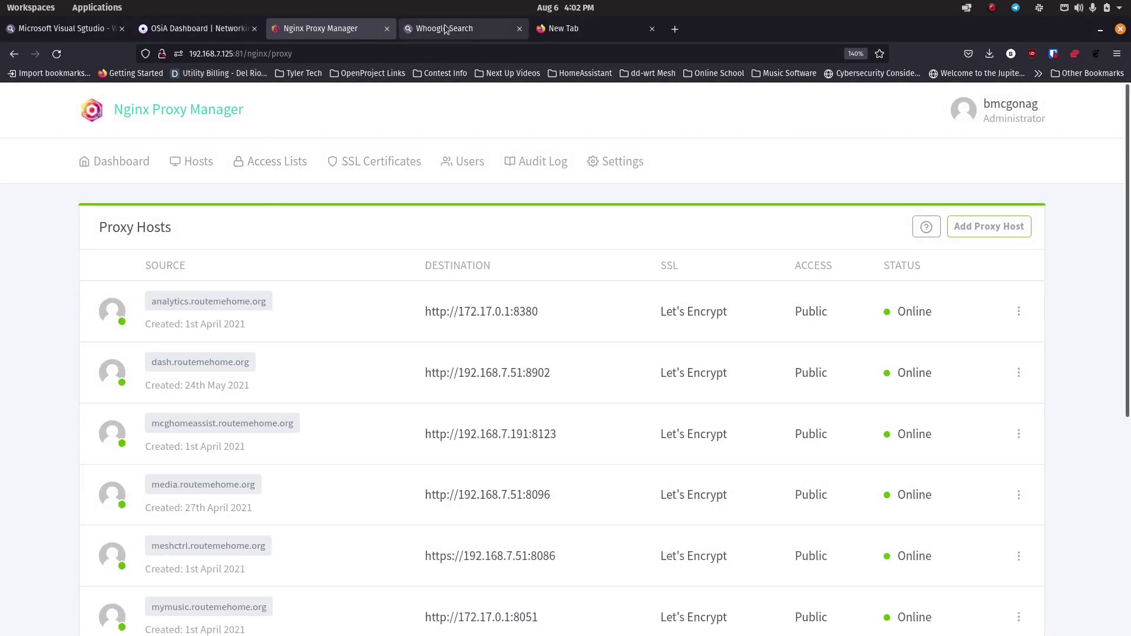
Confirm the Whoogle Search page loads, close its tab, and open the whoogle host's actions menu.
{"action": "scroll", "coordinate": [235, 389], "scroll_direction": "down", "scroll_amount": 5}
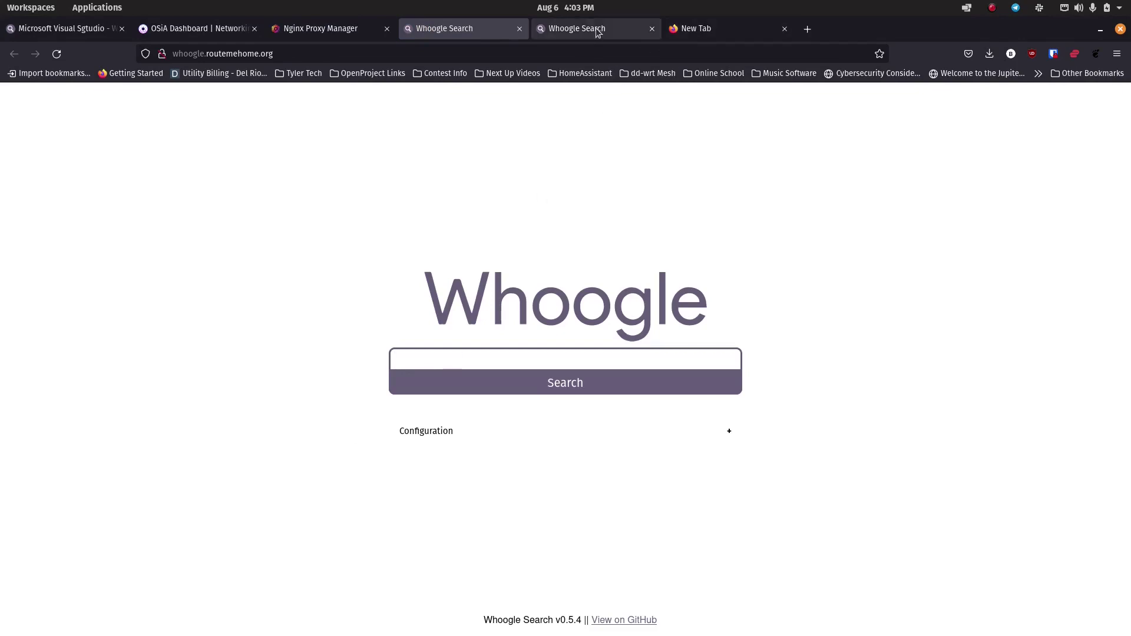
{"action": "middle_click", "coordinate": [507, 34]}
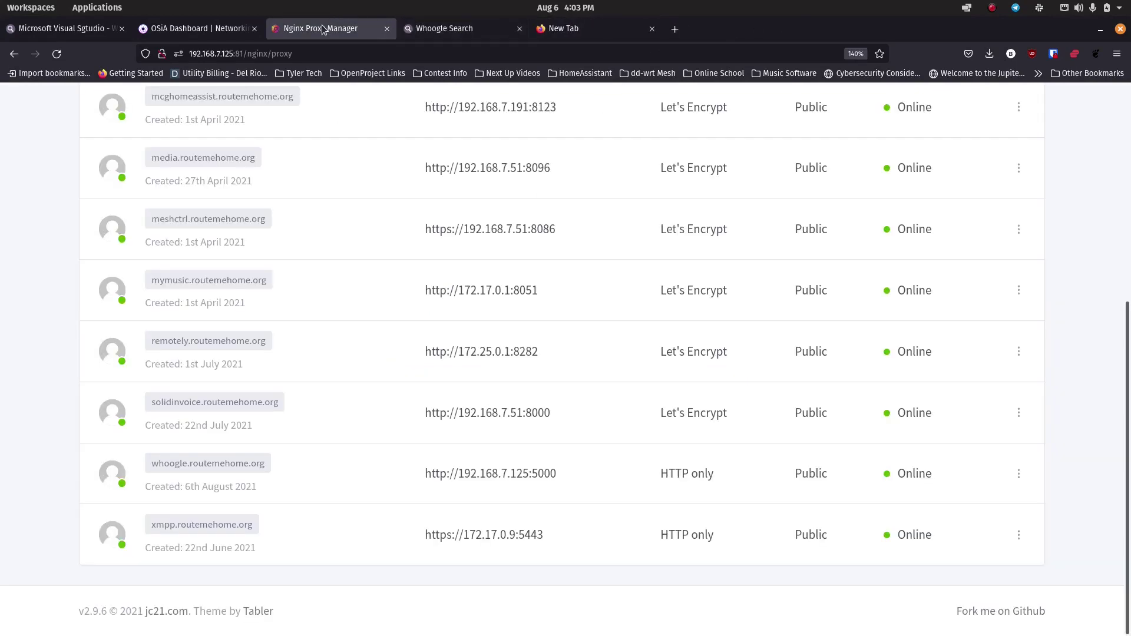
{"action": "left_click", "coordinate": [1019, 474]}
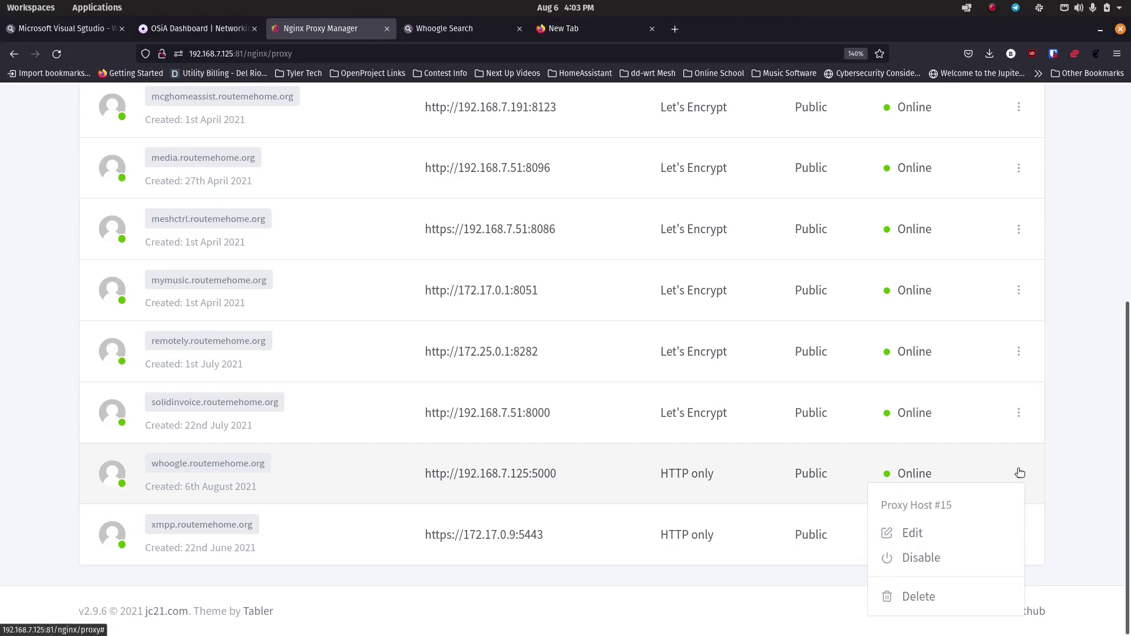
Edit the whoogle host to request a new Let's Encrypt certificate with Force SSL, accepting the terms.
{"action": "left_click", "coordinate": [928, 533]}
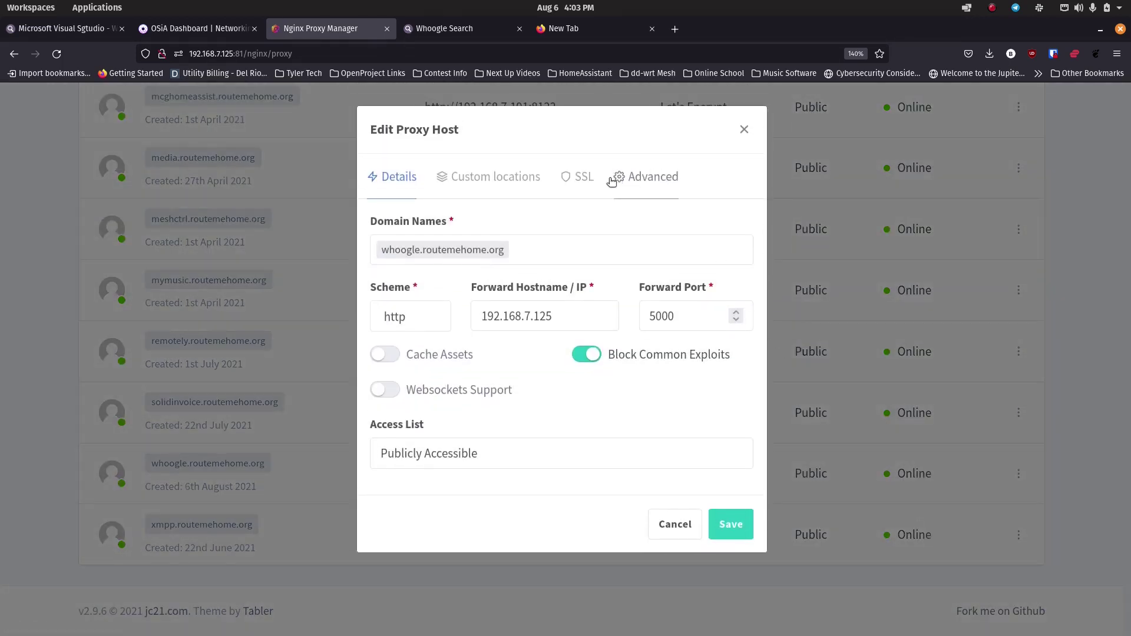
{"action": "left_click", "coordinate": [588, 176]}
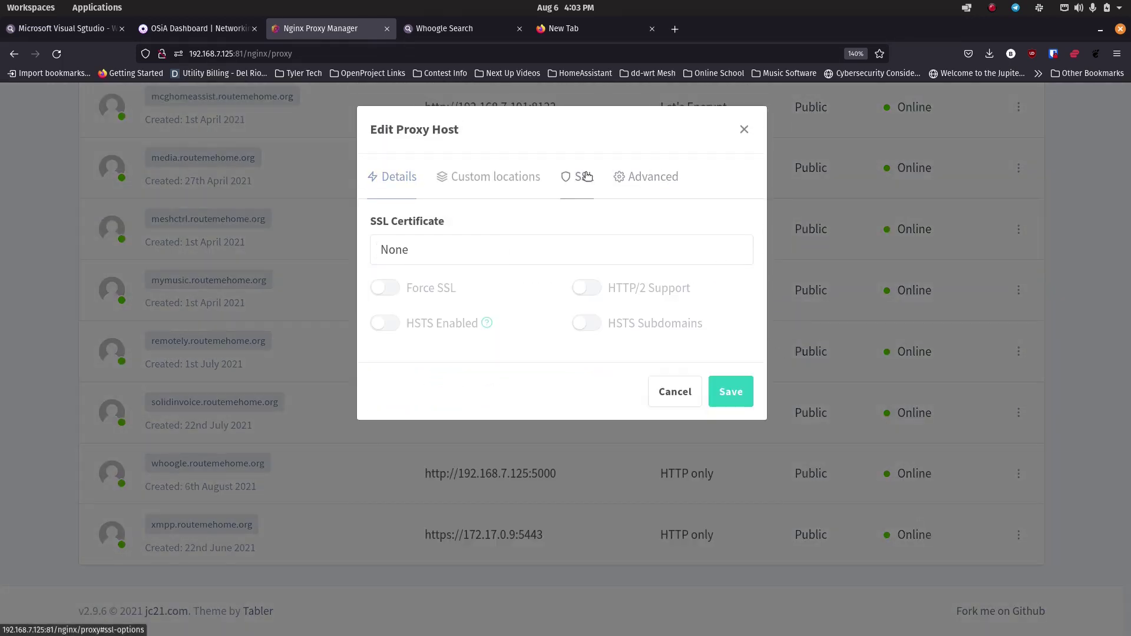
{"action": "left_click", "coordinate": [452, 260]}
{"action": "left_click", "coordinate": [452, 313]}
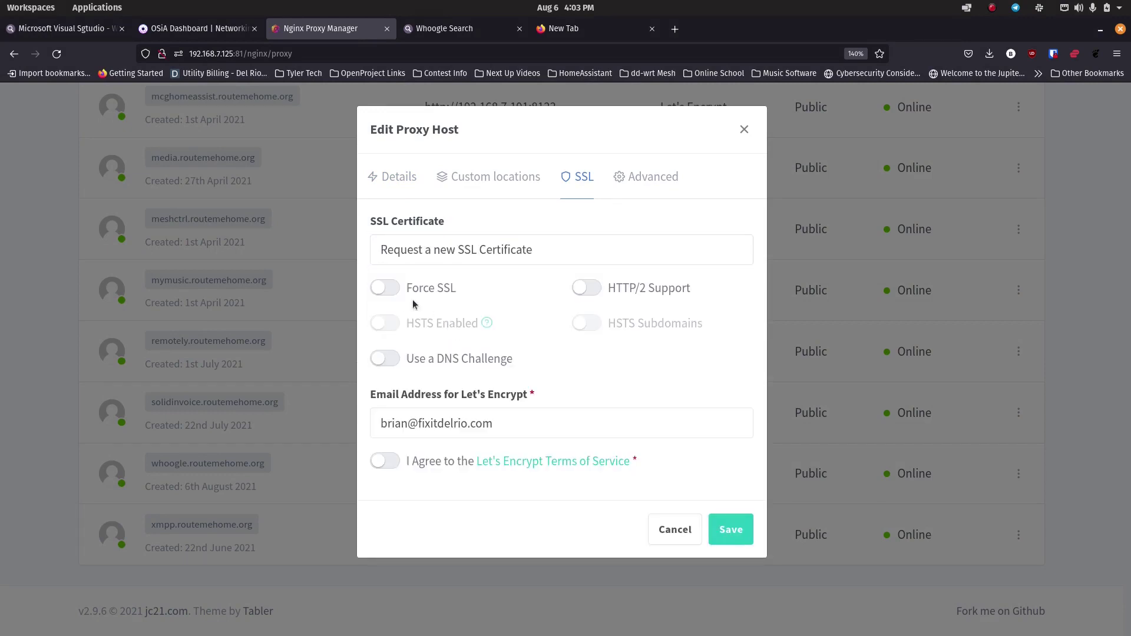
{"action": "left_click", "coordinate": [386, 289]}
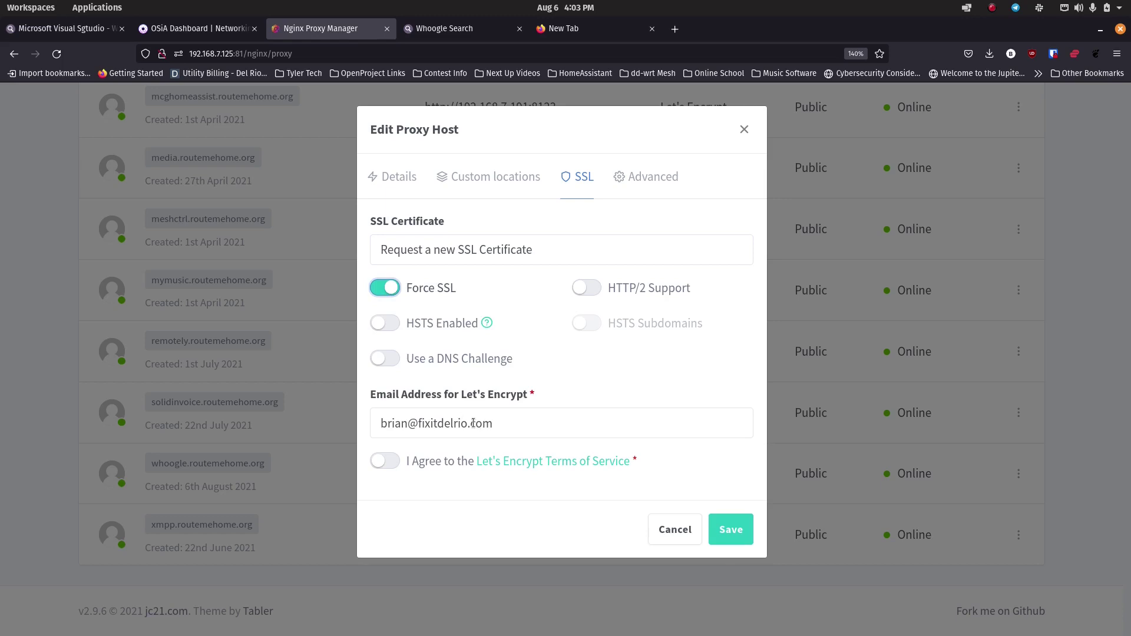
{"action": "left_click", "coordinate": [382, 460]}
{"action": "left_click", "coordinate": [735, 537]}
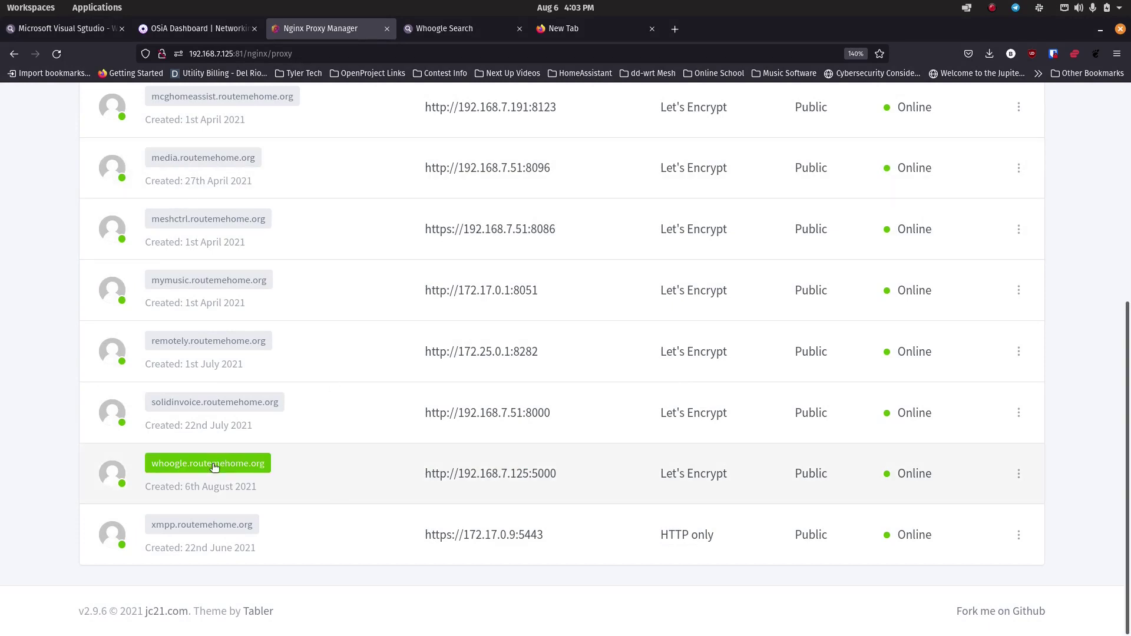
Search 'Awesome Open Source' on whoogle.routemehome.org and open the Awesome Open Source YouTube channel.
{"action": "left_click", "coordinate": [213, 464]}
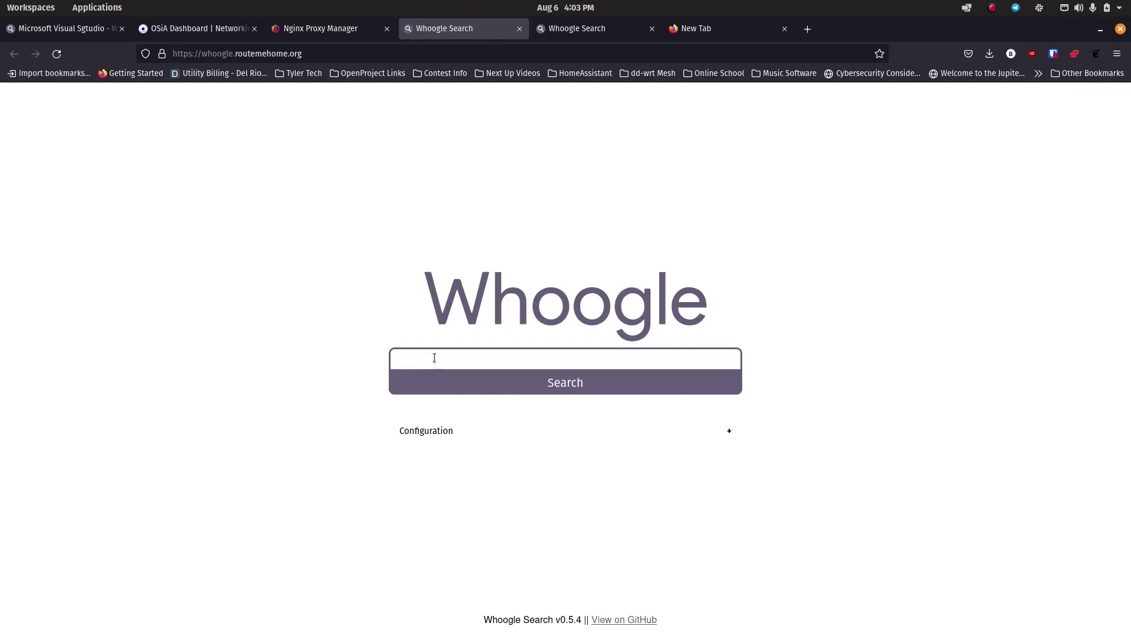
{"action": "type", "text": "Awesome "}
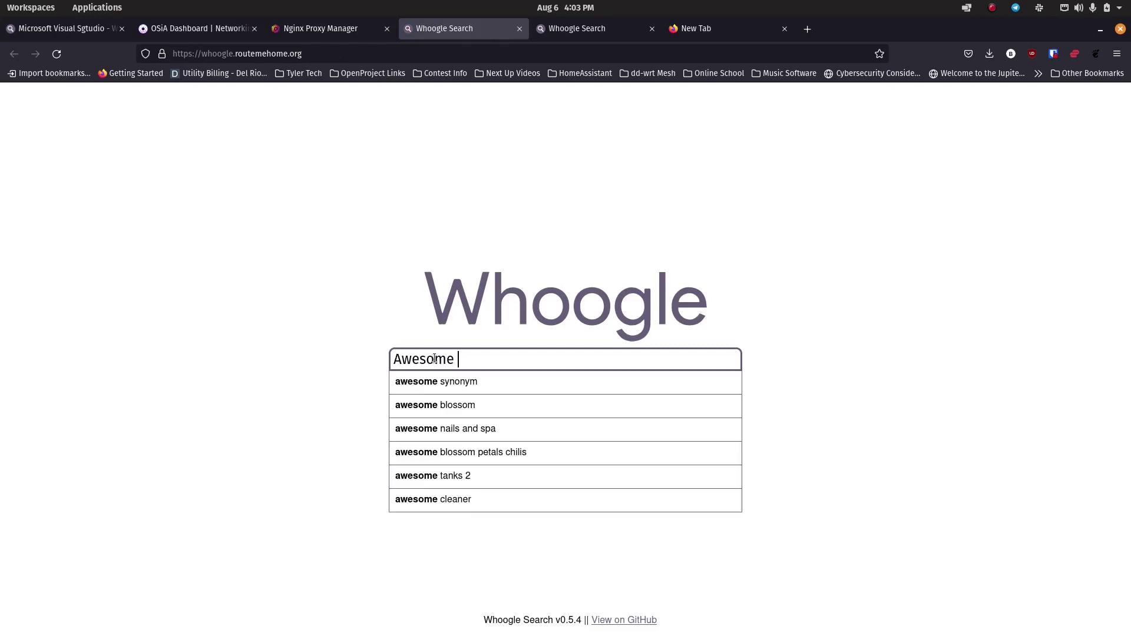
{"action": "type", "text": "Open Sour"}
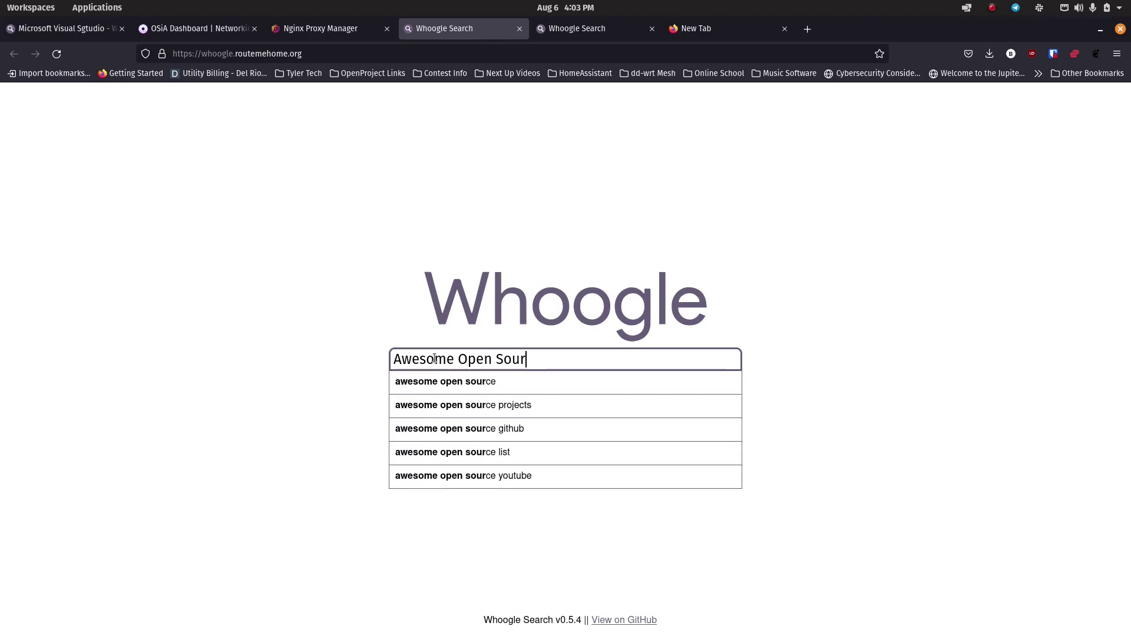
{"action": "type", "text": "ce"}
{"action": "key", "text": "Return"}
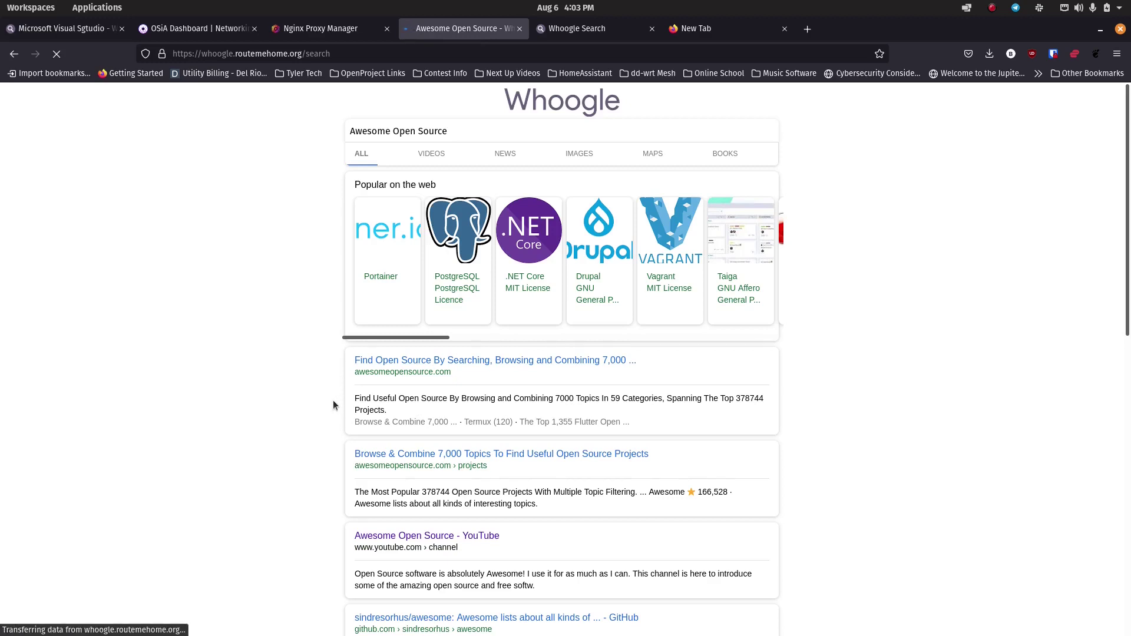
{"action": "scroll", "coordinate": [330, 369], "scroll_direction": "down", "scroll_amount": 2}
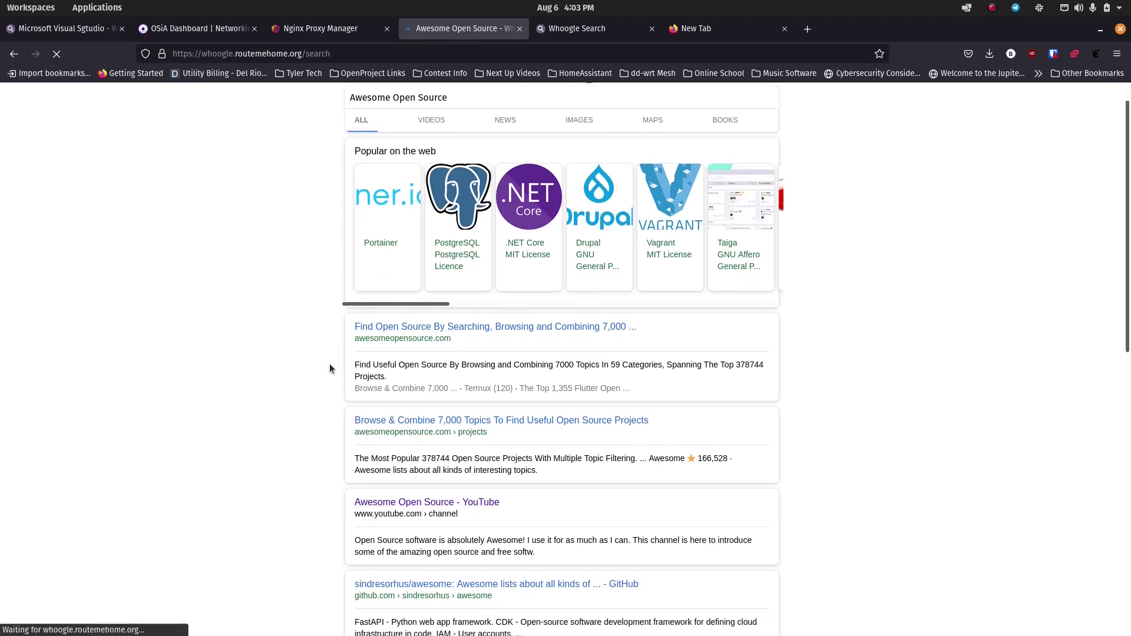
{"action": "scroll", "coordinate": [330, 369], "scroll_direction": "down", "scroll_amount": 5}
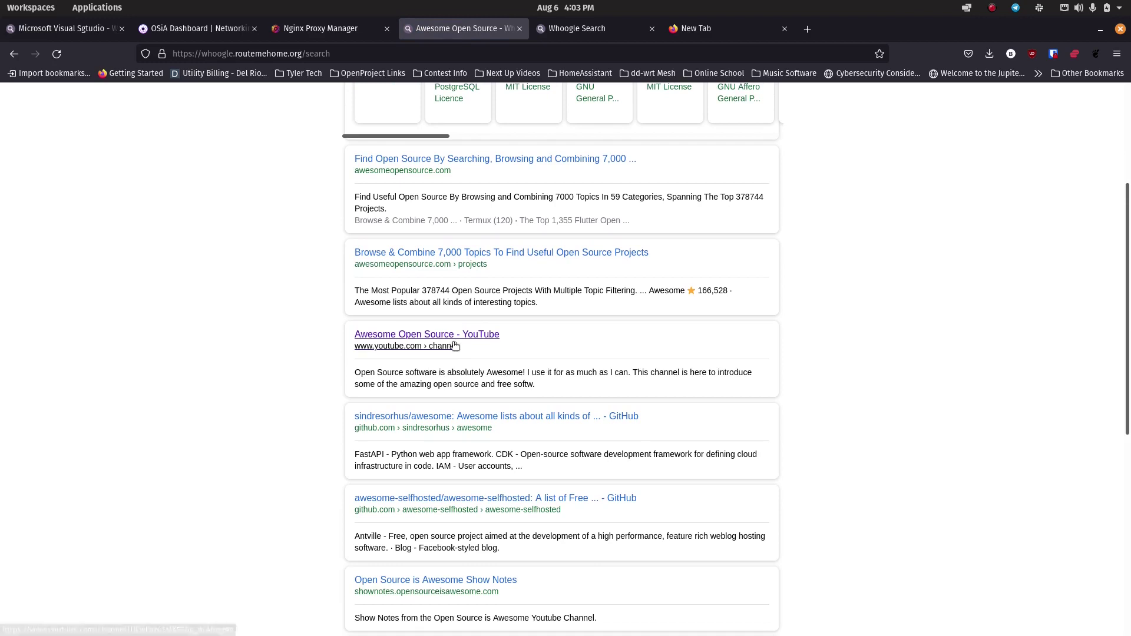
{"action": "left_click", "coordinate": [442, 335]}
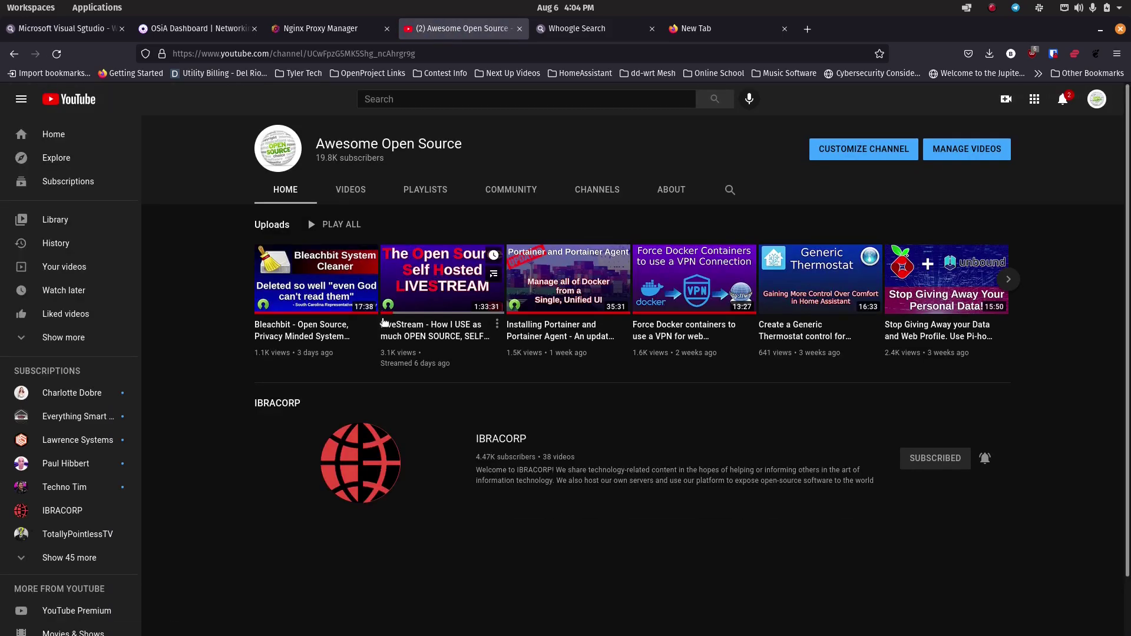
Return from the YouTube channel to the top of the Whoogle results for Awesome Open Source.
{"action": "key", "text": "alt+Left"}
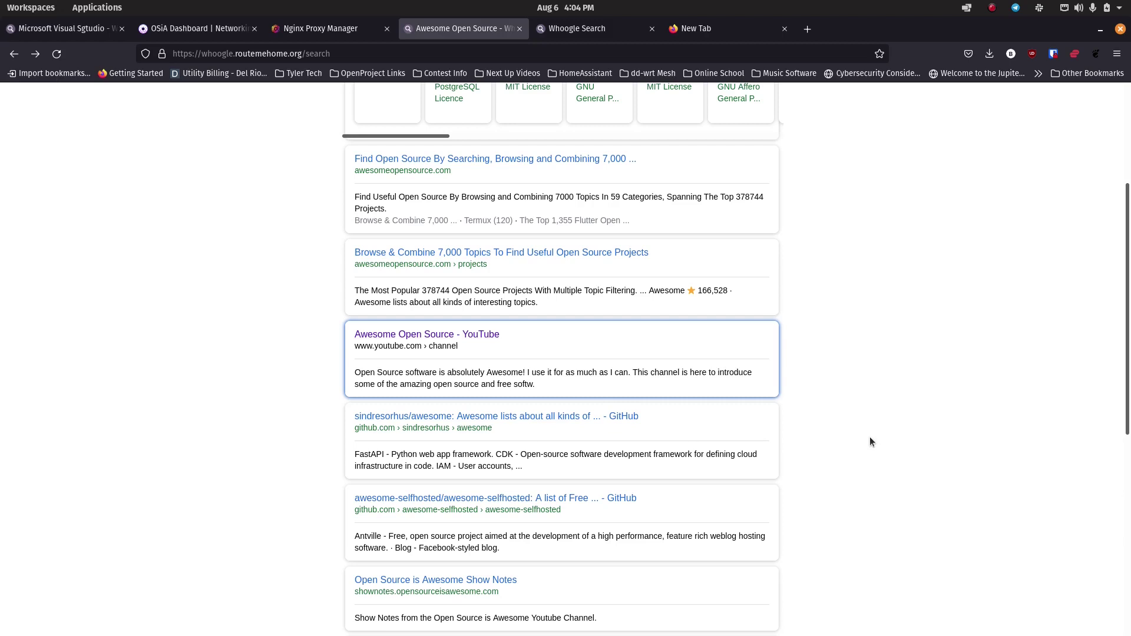
{"action": "scroll", "coordinate": [316, 363], "scroll_direction": "up", "scroll_amount": 5}
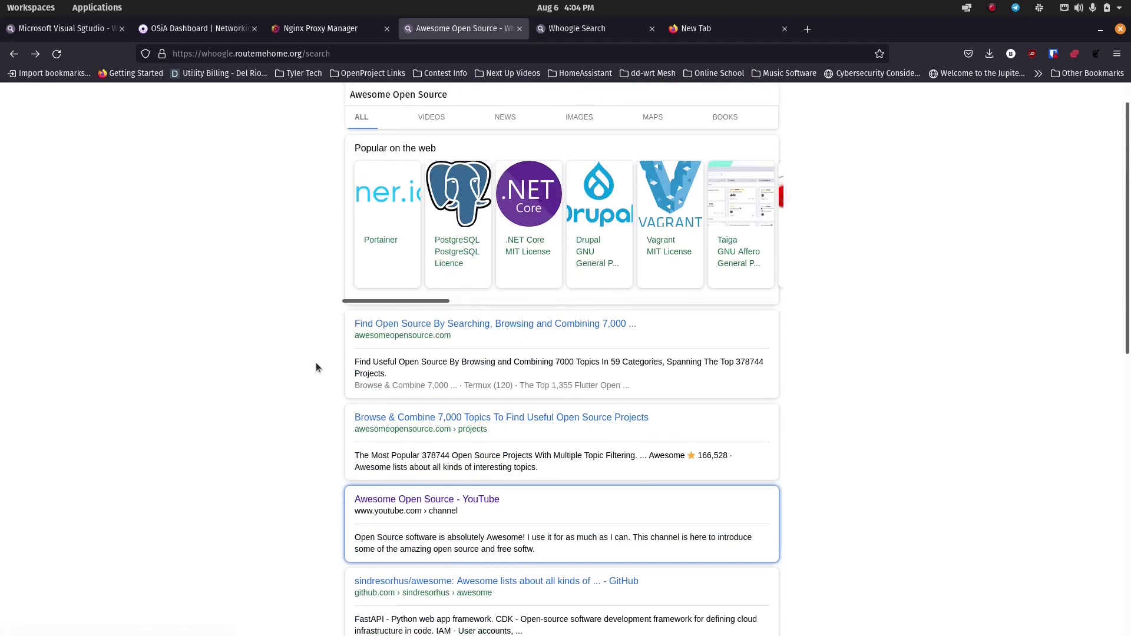